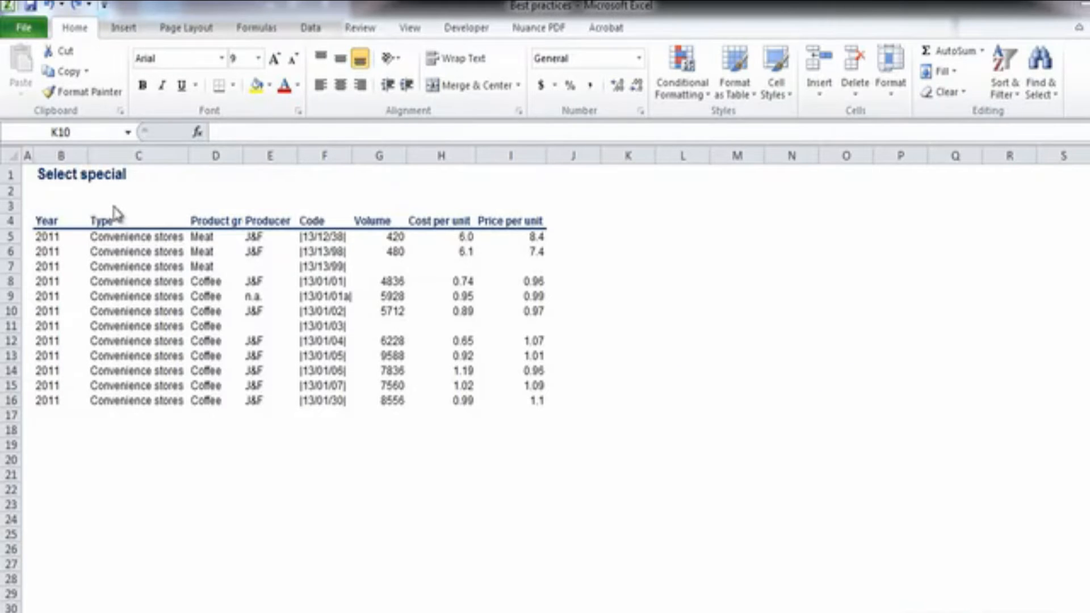
Select all blank cells within the data table B4:I16 using Go To Special with the Blanks option
{"action": "left_click_drag", "start_coordinate": [73, 215], "coordinate": [502, 399]}
{"action": "key", "text": "F5"}
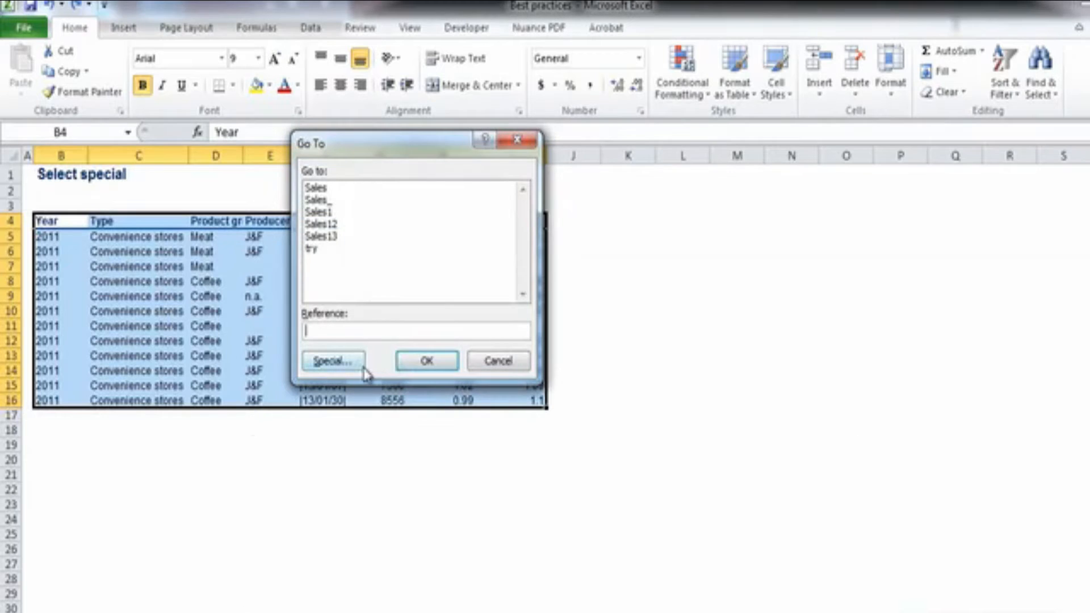
{"action": "left_click", "coordinate": [318, 369]}
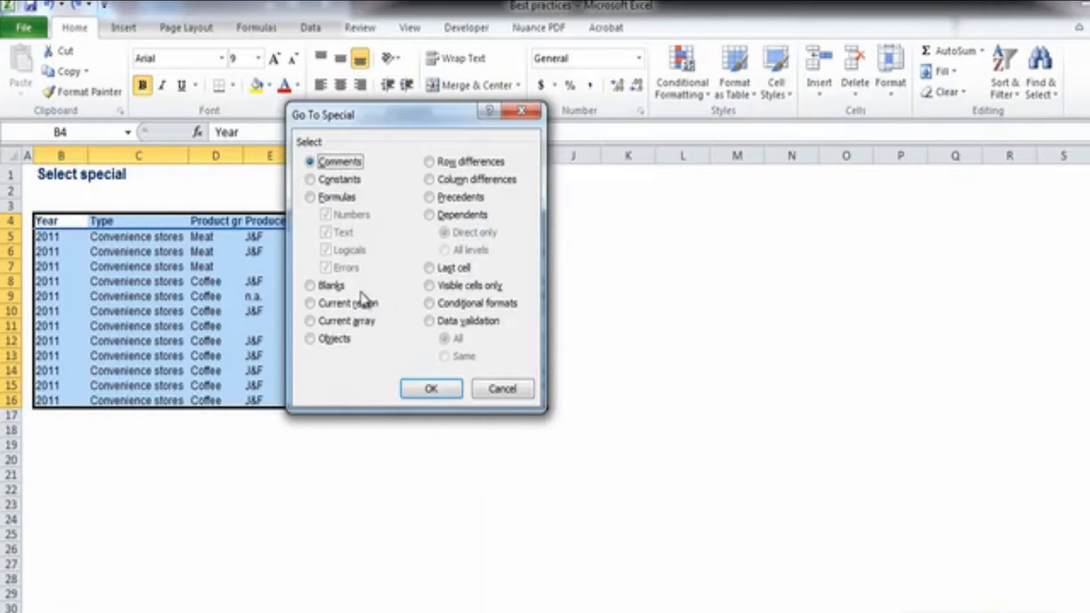
{"action": "left_click", "coordinate": [334, 286]}
{"action": "left_click", "coordinate": [440, 389]}
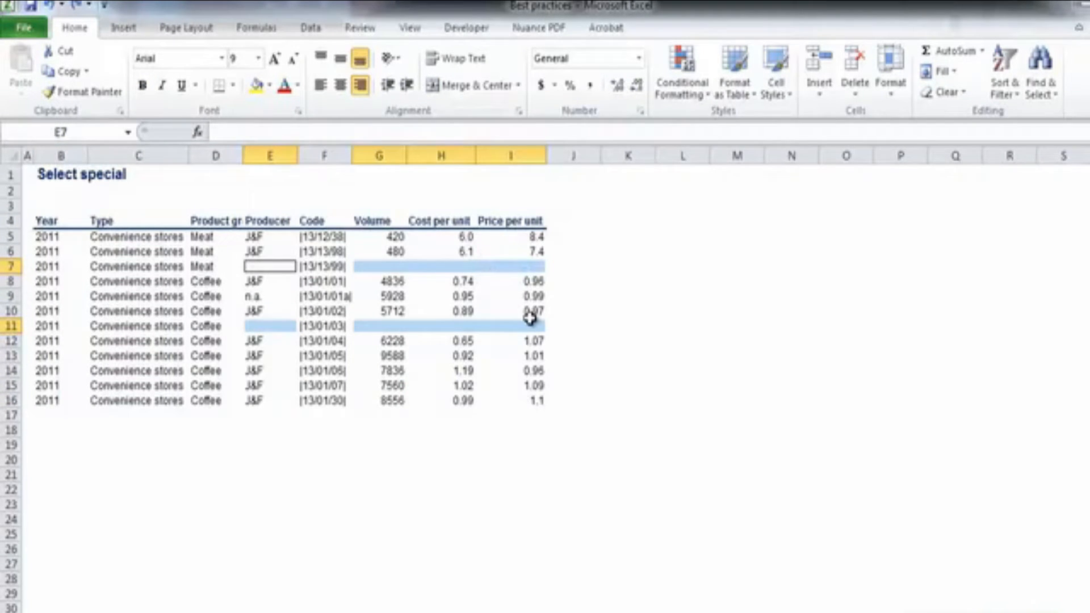
Enter "n.a." in cell K10 beside the table and copy that cell
{"action": "left_click", "coordinate": [609, 309]}
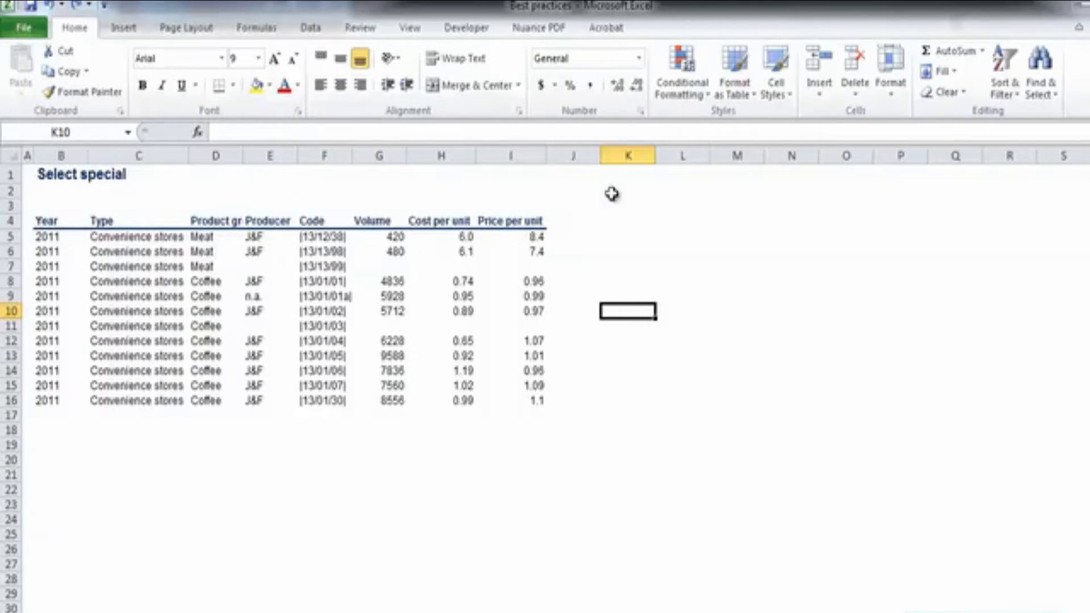
{"action": "type", "text": "n.a."}
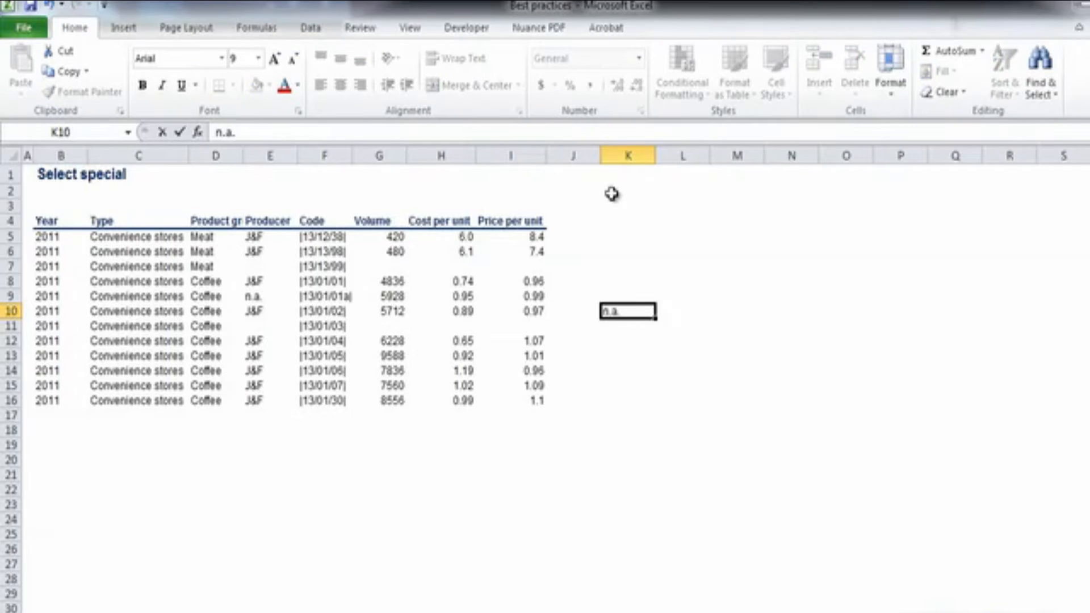
{"action": "key", "text": "Tab"}
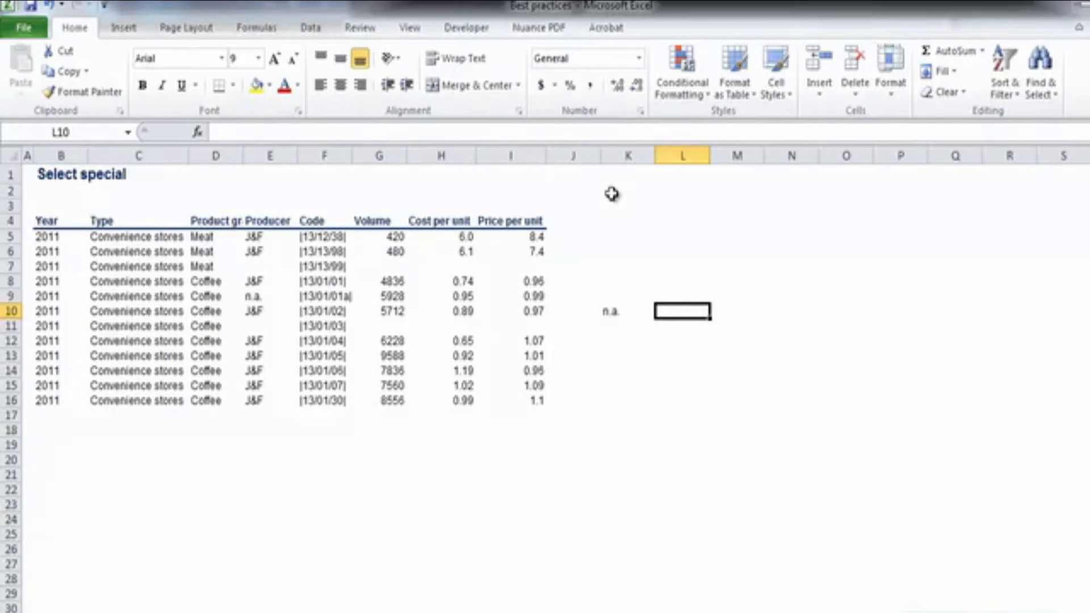
{"action": "key", "text": "Left"}
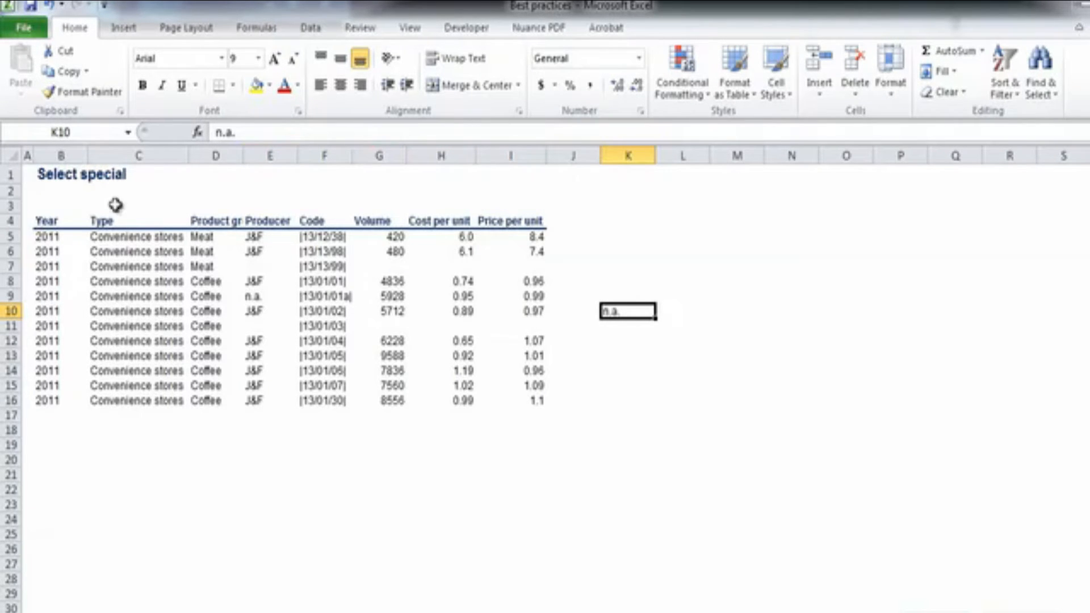
{"action": "key", "text": "ctrl+c"}
Select the blank cells of table B4:I16 with Go To Special and paste the copied "n.a." into them
{"action": "left_click_drag", "start_coordinate": [48, 221], "coordinate": [536, 397]}
{"action": "key", "text": "F5"}
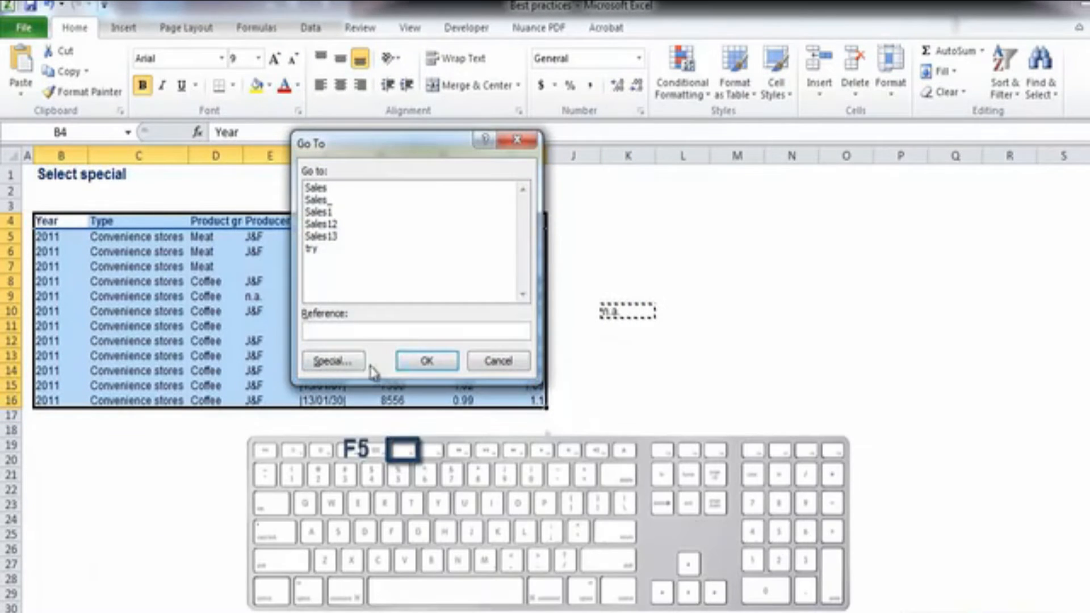
{"action": "left_click", "coordinate": [335, 366]}
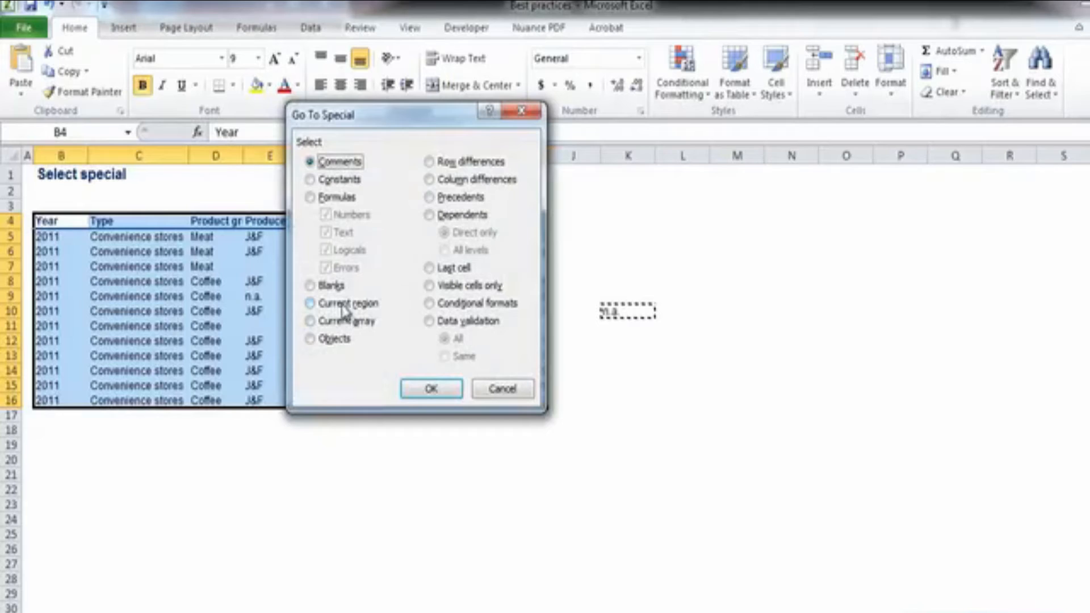
{"action": "left_click", "coordinate": [312, 289]}
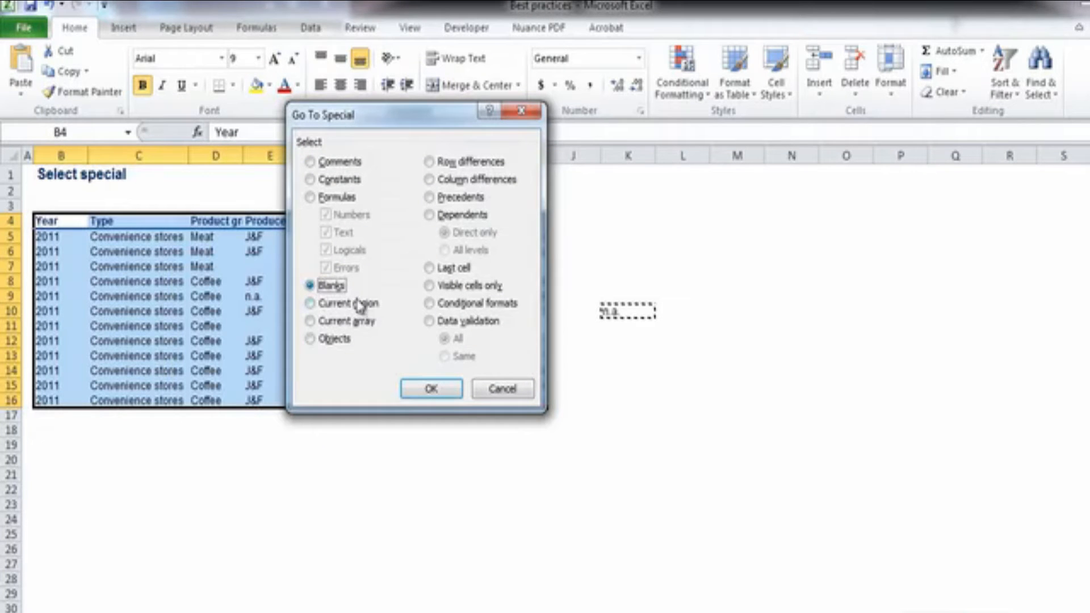
{"action": "left_click", "coordinate": [451, 388]}
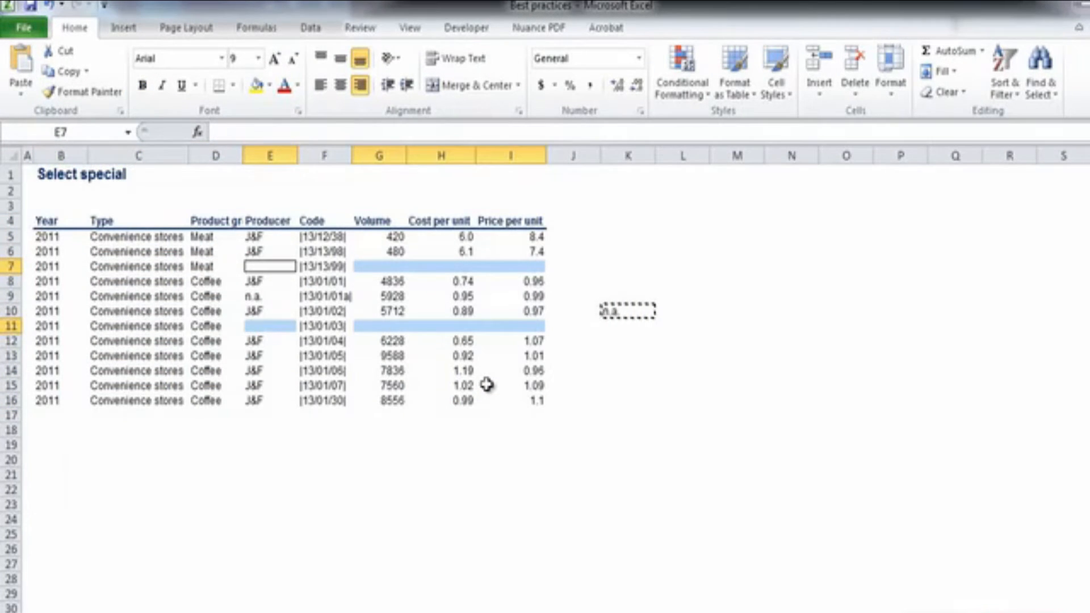
{"action": "key", "text": "ctrl+v"}
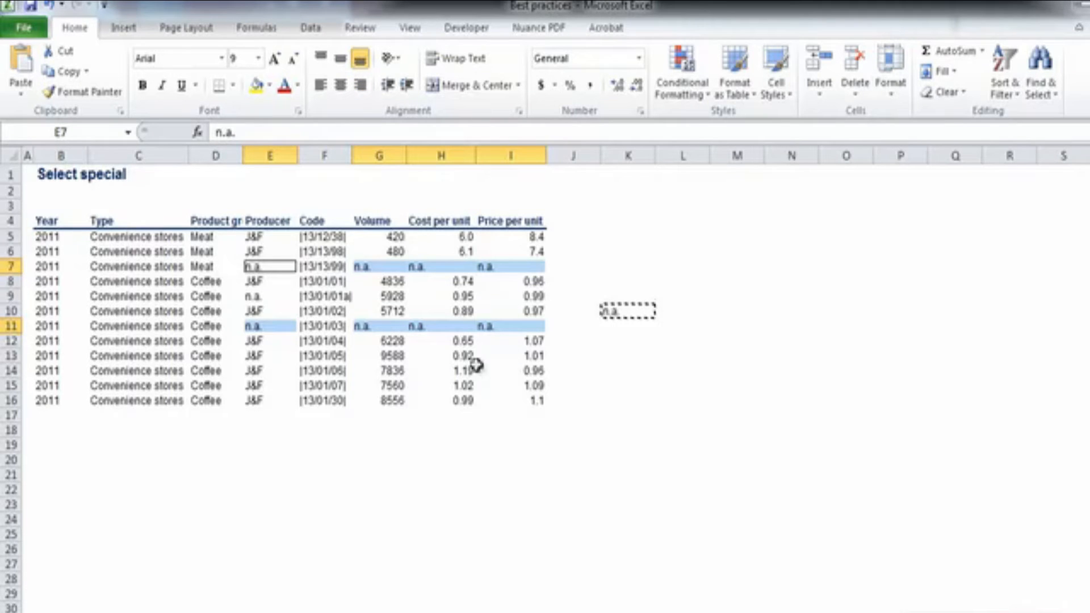
Right-align the contents of cells E7:I11
{"action": "left_click_drag", "start_coordinate": [284, 268], "coordinate": [493, 326]}
{"action": "left_click", "coordinate": [360, 85]}
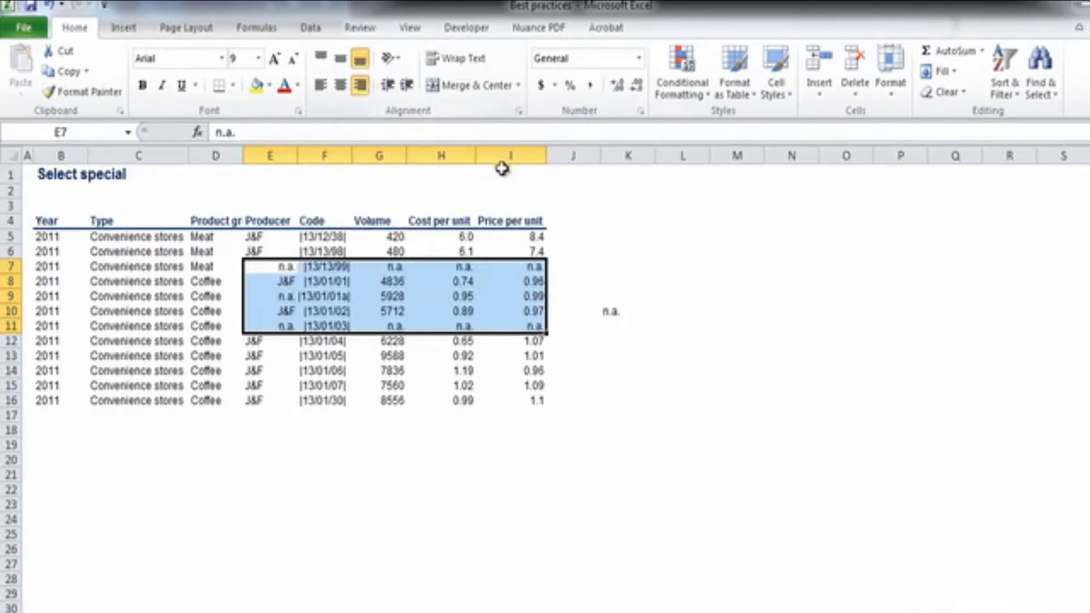
{"action": "left_click", "coordinate": [538, 193]}
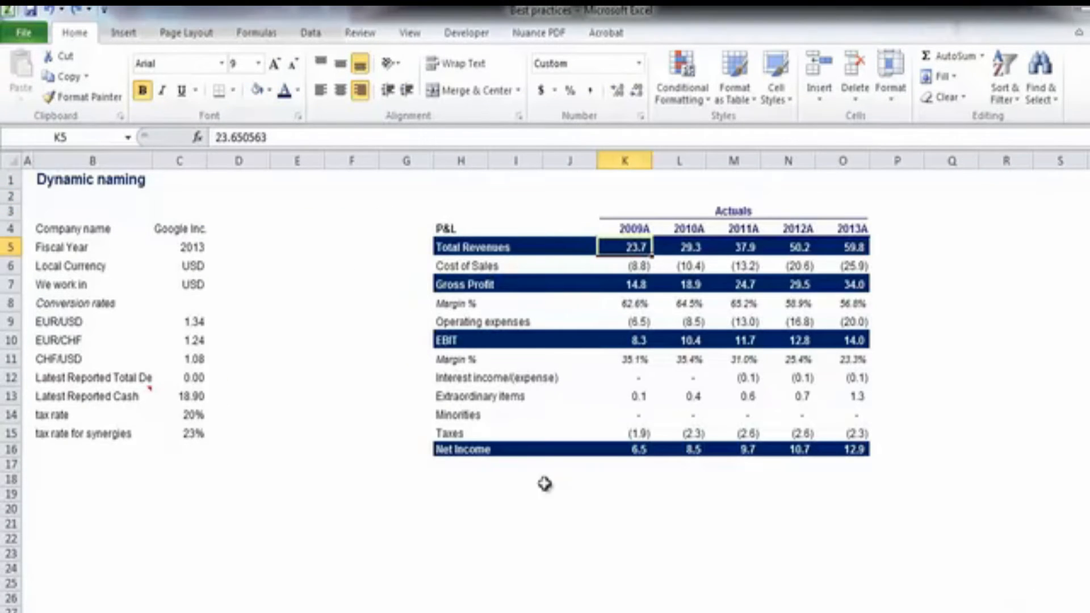
Examine the company input list in columns B:C and the P&L output table on the Dynamic naming sheet
{"action": "left_click", "coordinate": [354, 410]}
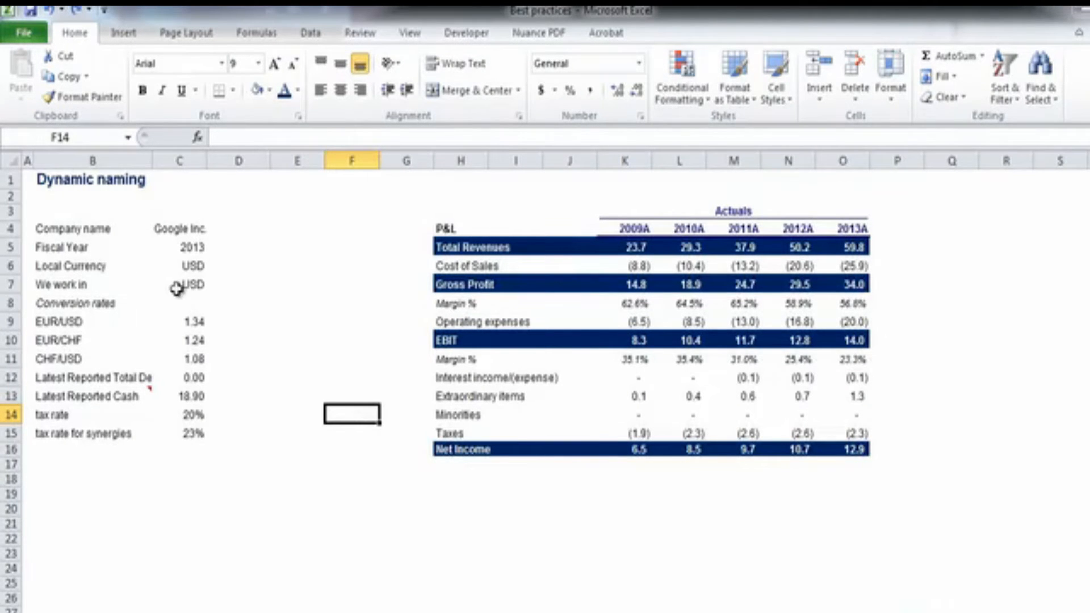
{"action": "left_click", "coordinate": [73, 231]}
{"action": "key", "text": "Down"}
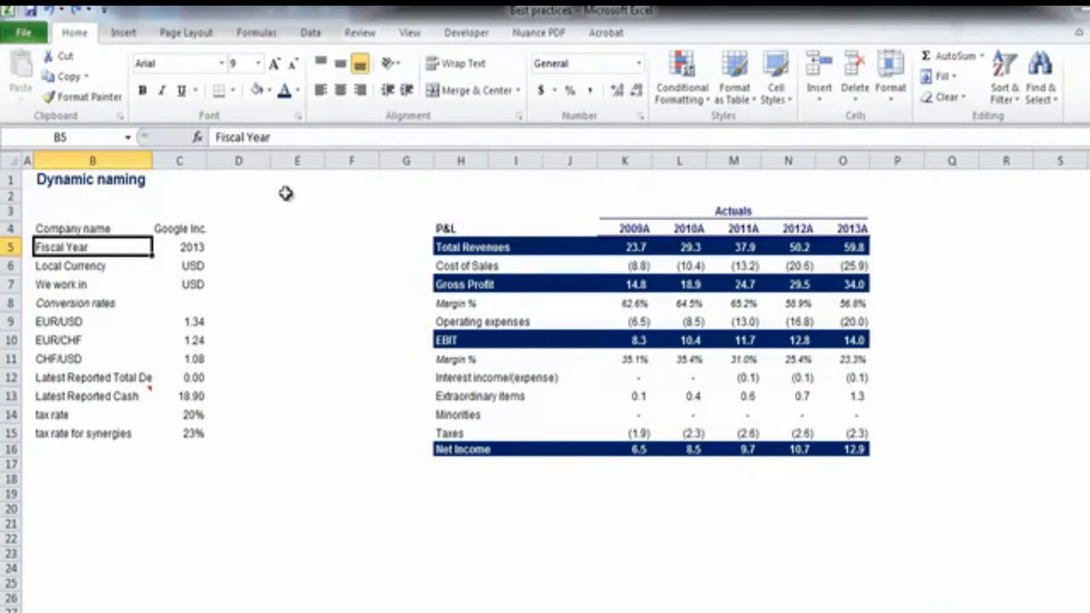
{"action": "key", "text": "Left"}
{"action": "key", "text": "Down"}
{"action": "key", "text": "Right"}
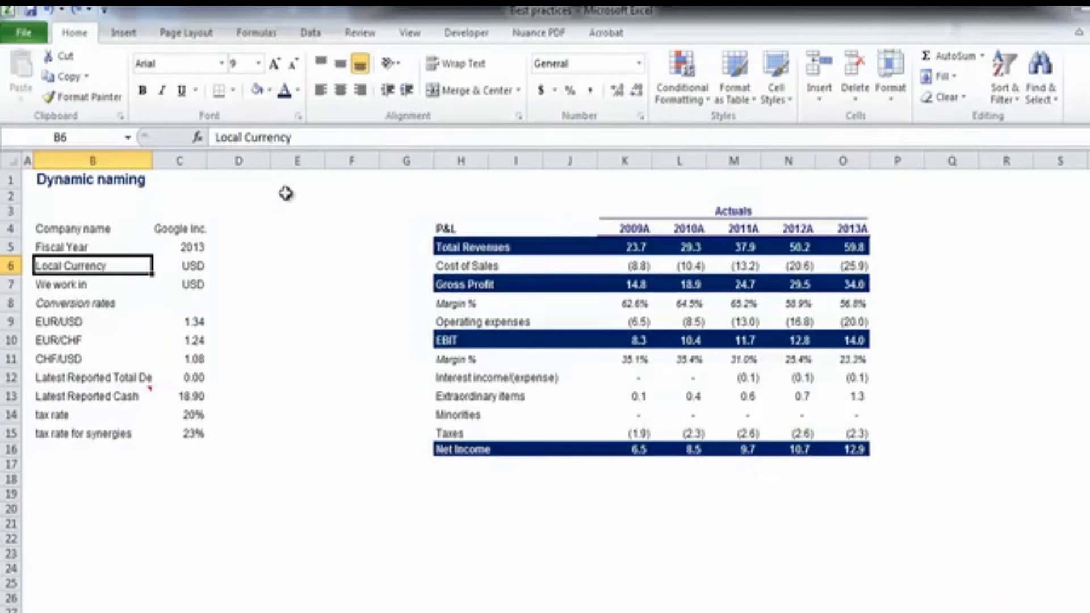
{"action": "key", "text": "Right"}
{"action": "key", "text": "Right"}
{"action": "key", "text": "Right"}
{"action": "key", "text": "Right"}
{"action": "key", "text": "Right"}
{"action": "key", "text": "Right"}
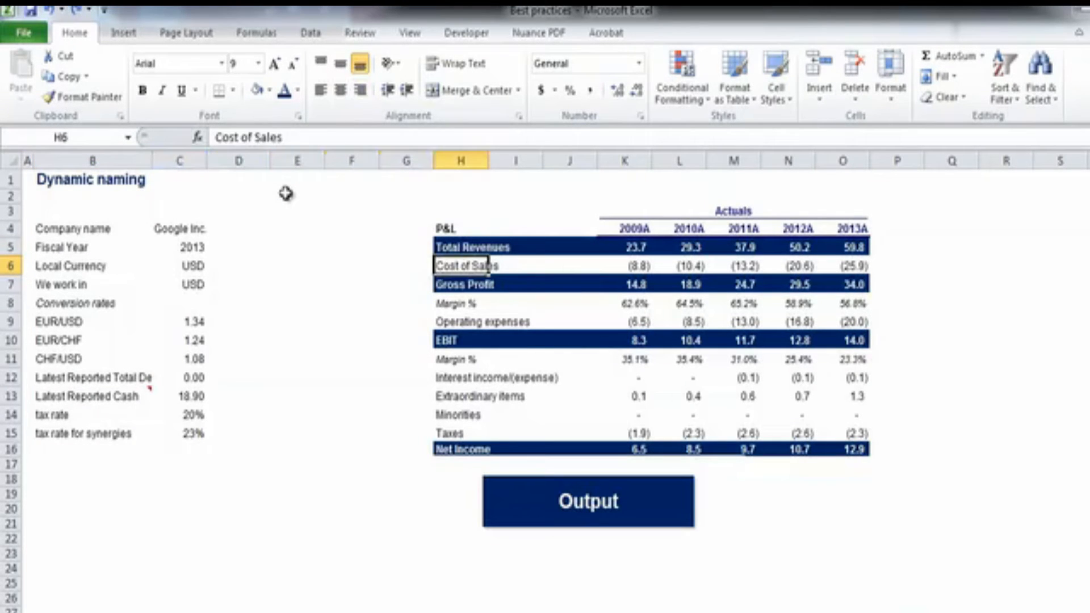
Turn the P&L title in H4 into the formula ="P&L: "&C4 so it links to the company name
{"action": "key", "text": "Up"}
{"action": "key", "text": "Up"}
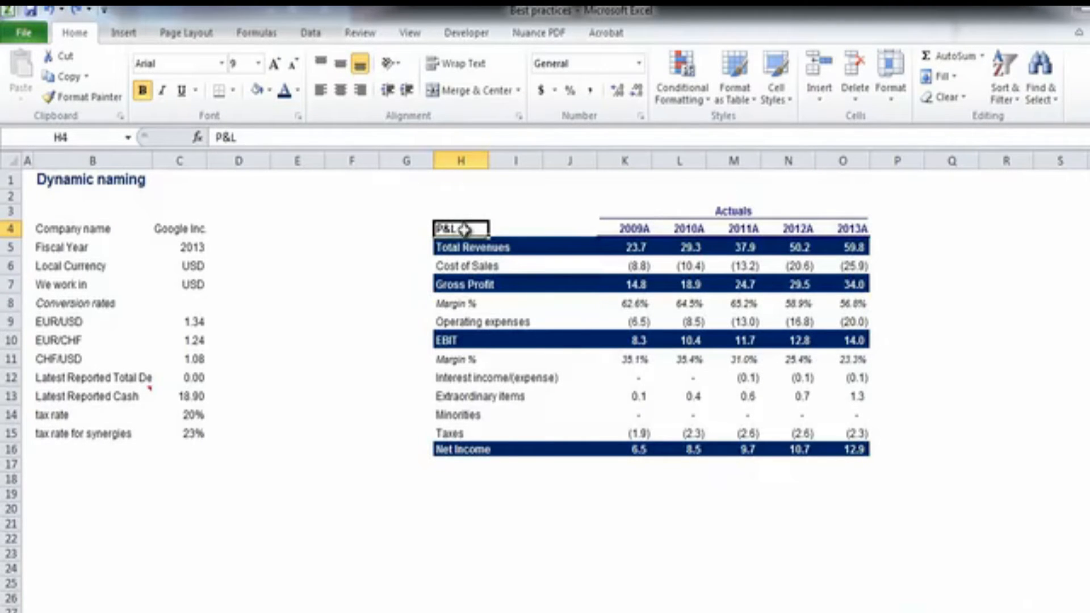
{"action": "left_click", "coordinate": [660, 139]}
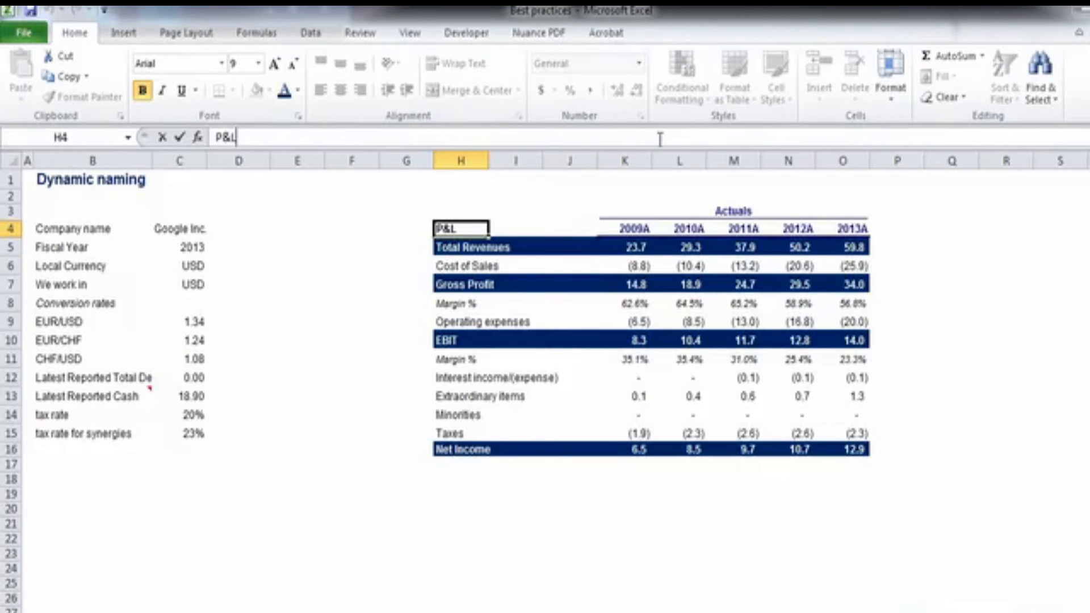
{"action": "key", "text": "Home"}
{"action": "type", "text": "="}
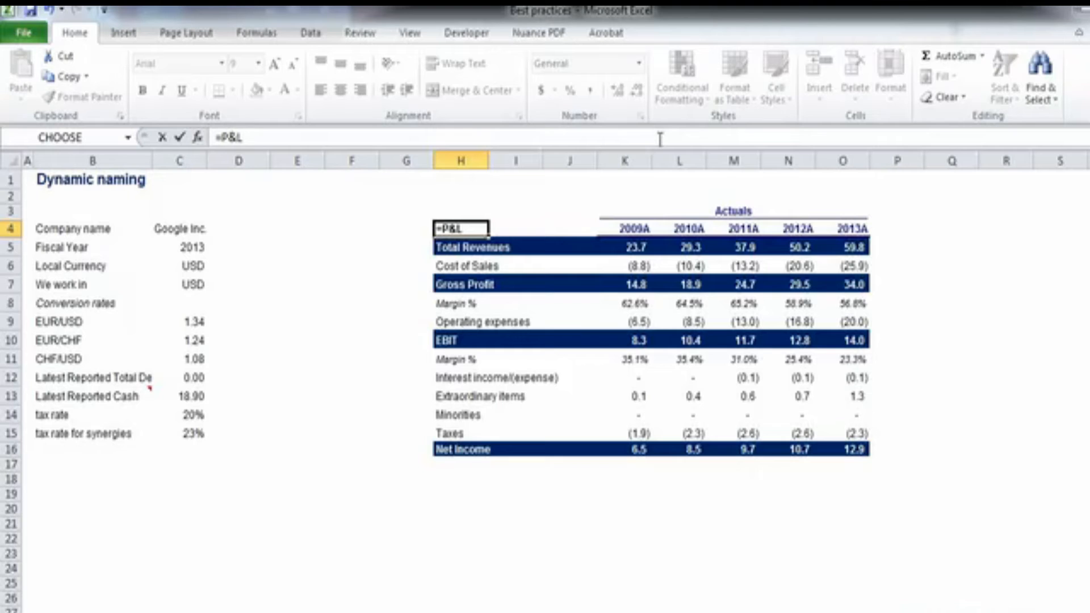
{"action": "type", "text": "\""}
{"action": "key", "text": "End"}
{"action": "type", "text": ":"}
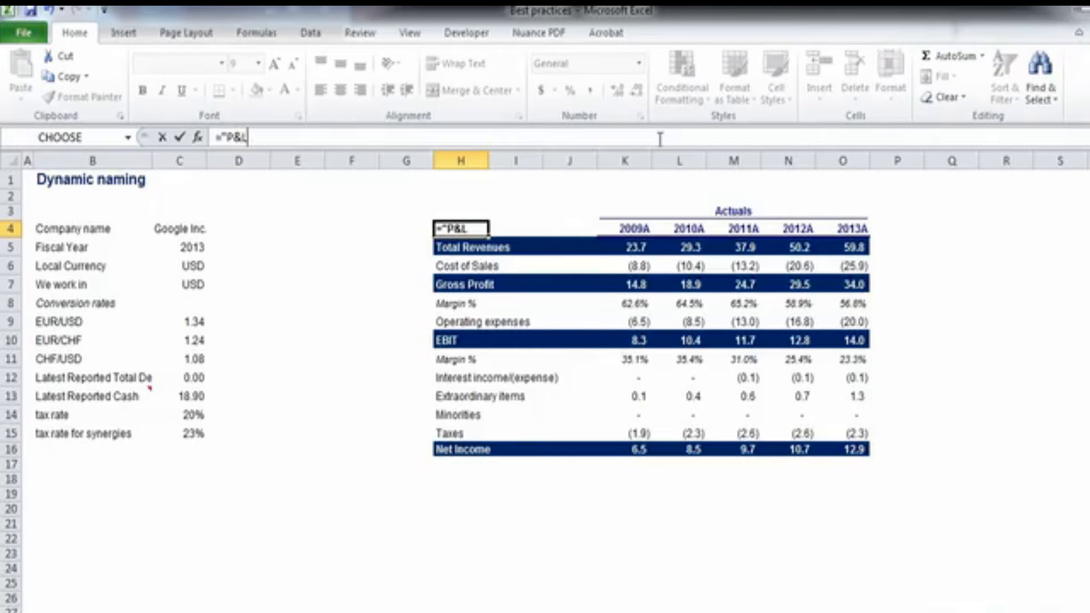
{"action": "type", "text": " \""}
{"action": "type", "text": "&"}
{"action": "left_click", "coordinate": [192, 227]}
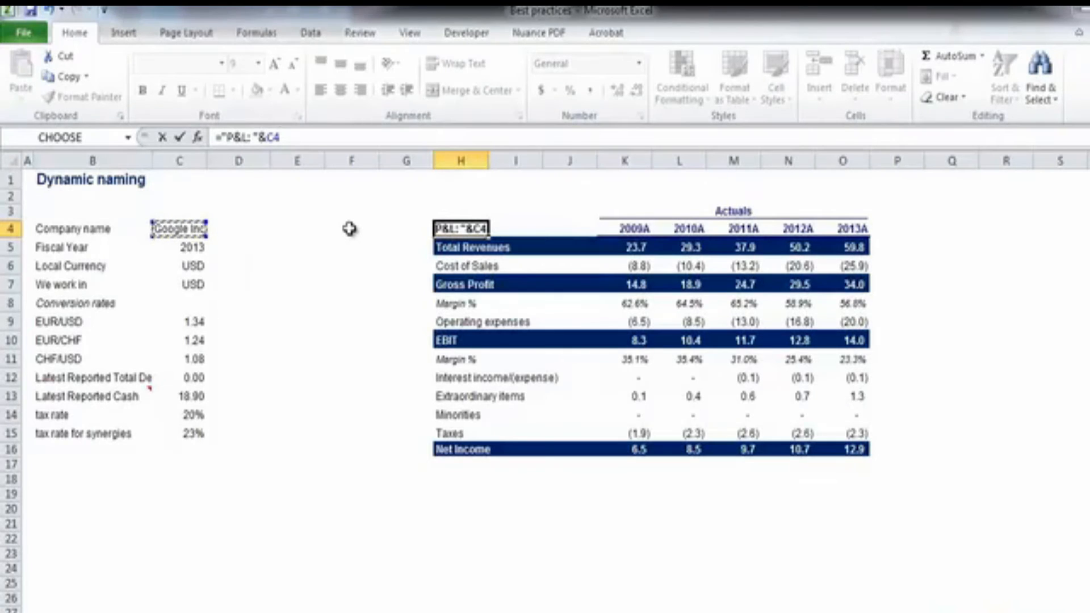
{"action": "key", "text": "Return"}
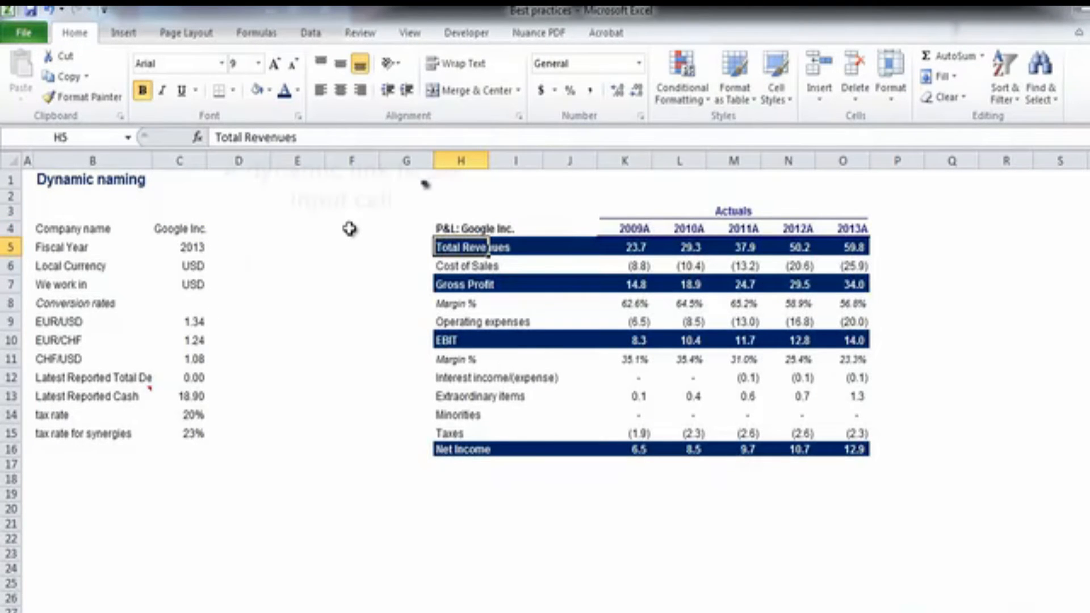
{"action": "key", "text": "Up"}
{"action": "left_click", "coordinate": [356, 248]}
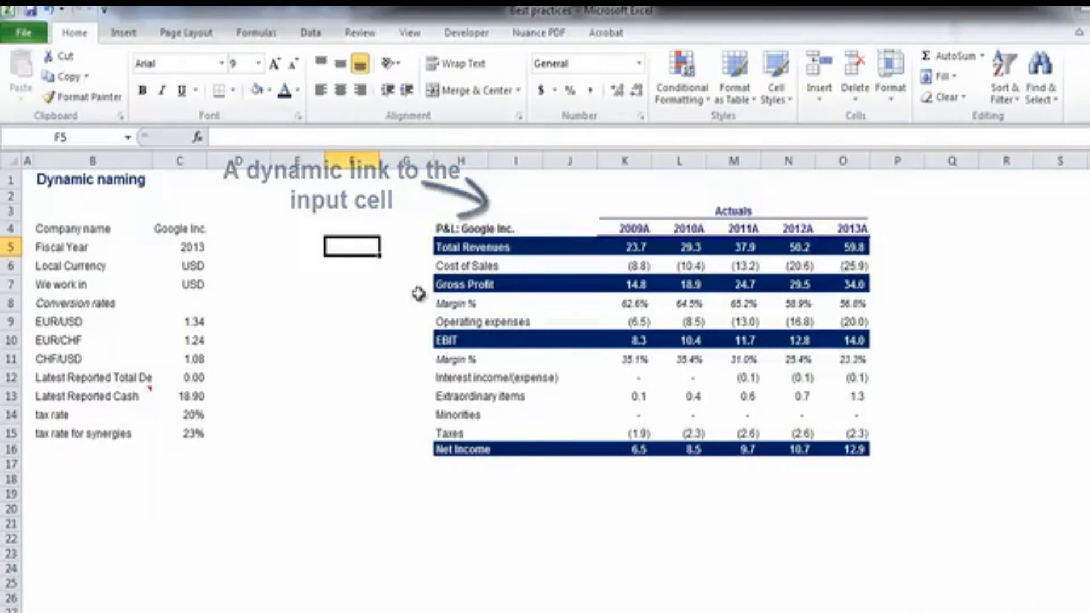
Change the company name in cell C4 to Microsoft
{"action": "left_click", "coordinate": [182, 227]}
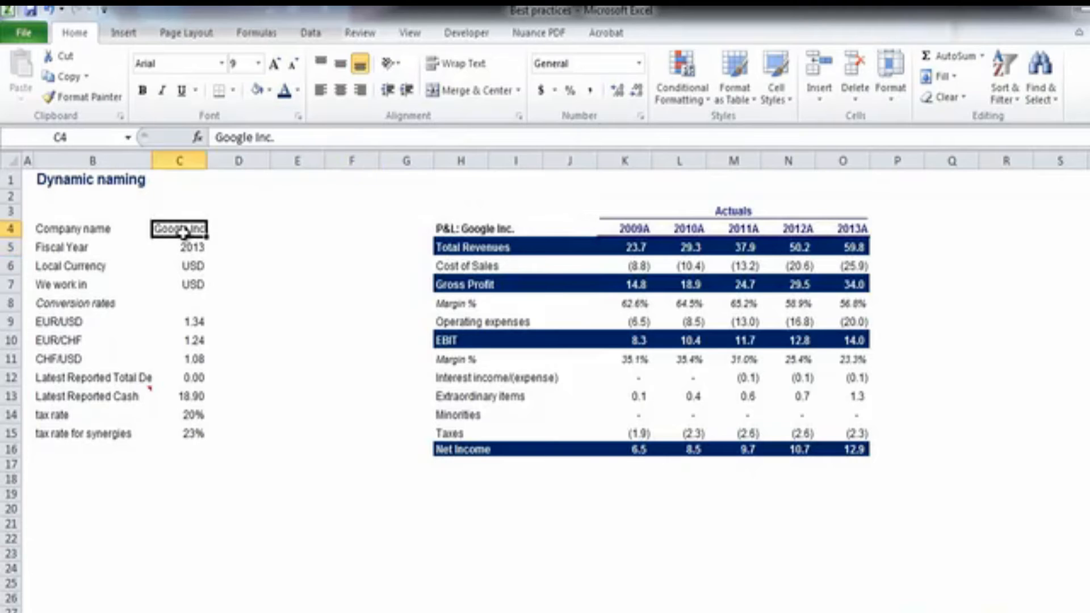
{"action": "type", "text": "Mico"}
{"action": "type", "text": "r"}
{"action": "key", "text": "BackSpace"}
{"action": "key", "text": "BackSpace"}
{"action": "type", "text": "rosoft"}
{"action": "key", "text": "Tab"}
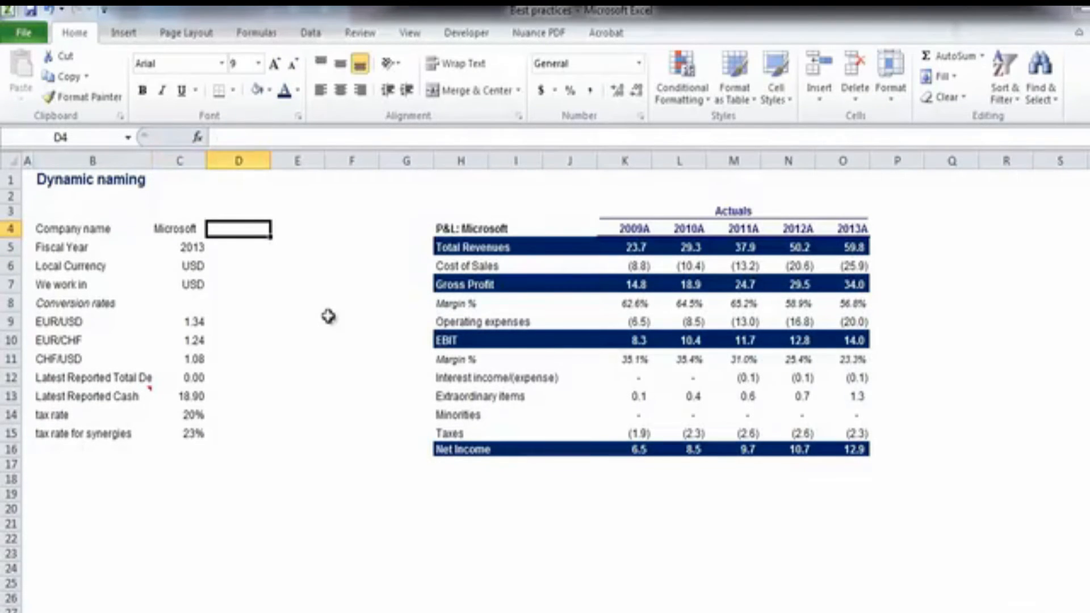
{"action": "key", "text": "Right"}
{"action": "key", "text": "Right"}
{"action": "key", "text": "Right"}
{"action": "key", "text": "Right"}
{"action": "key", "text": "Left"}
{"action": "key", "text": "Left"}
{"action": "key", "text": "Left"}
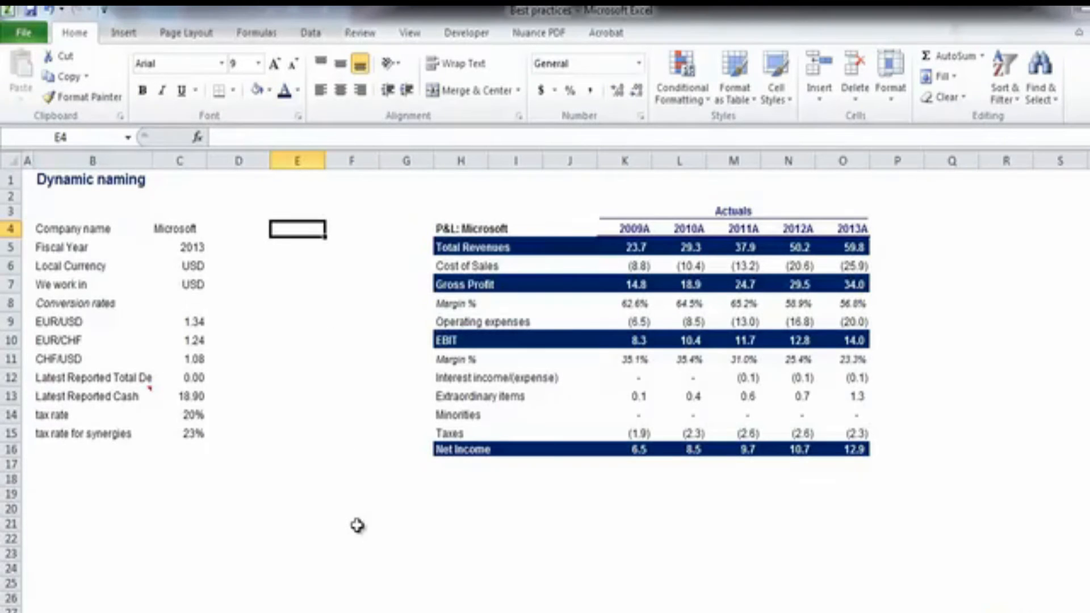
{"action": "left_click", "coordinate": [171, 229]}
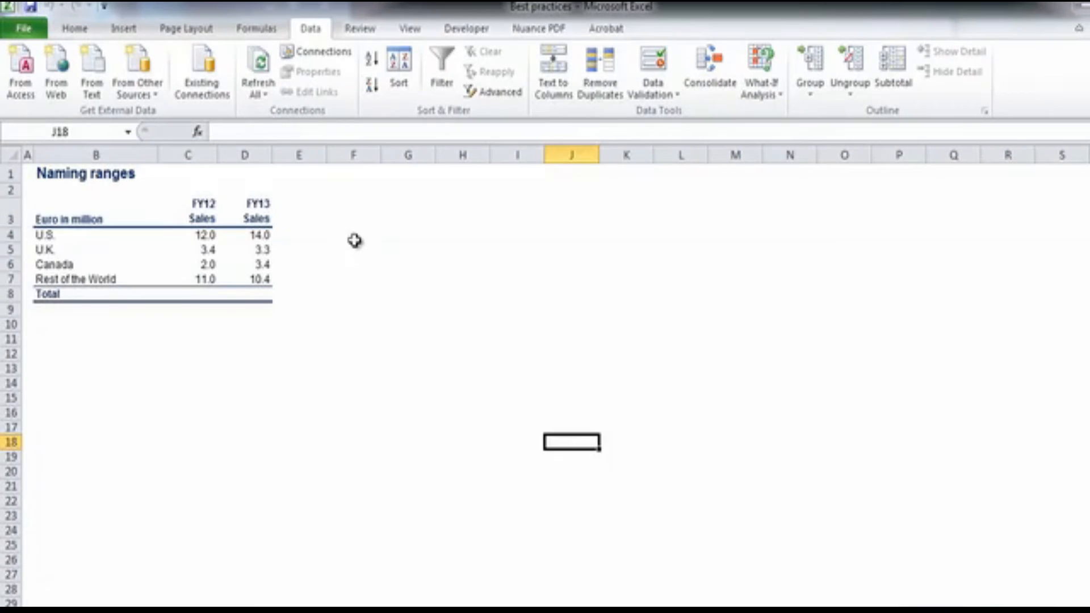
Name the FY12 sales range C4:C7 on the Naming ranges sheet "Sales12"
{"action": "left_click", "coordinate": [350, 237]}
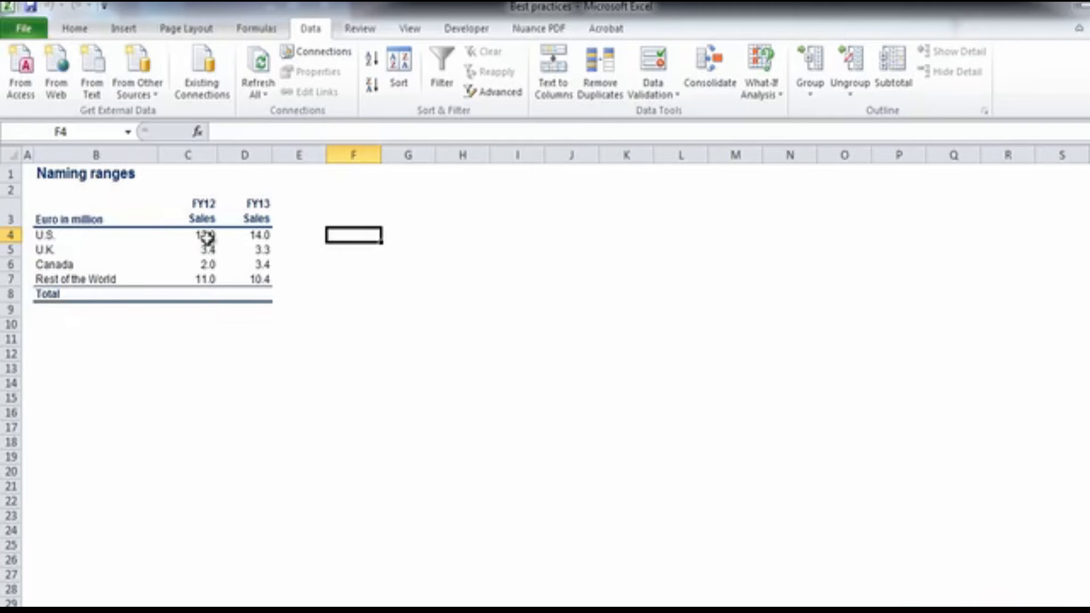
{"action": "left_click_drag", "start_coordinate": [204, 235], "coordinate": [199, 278]}
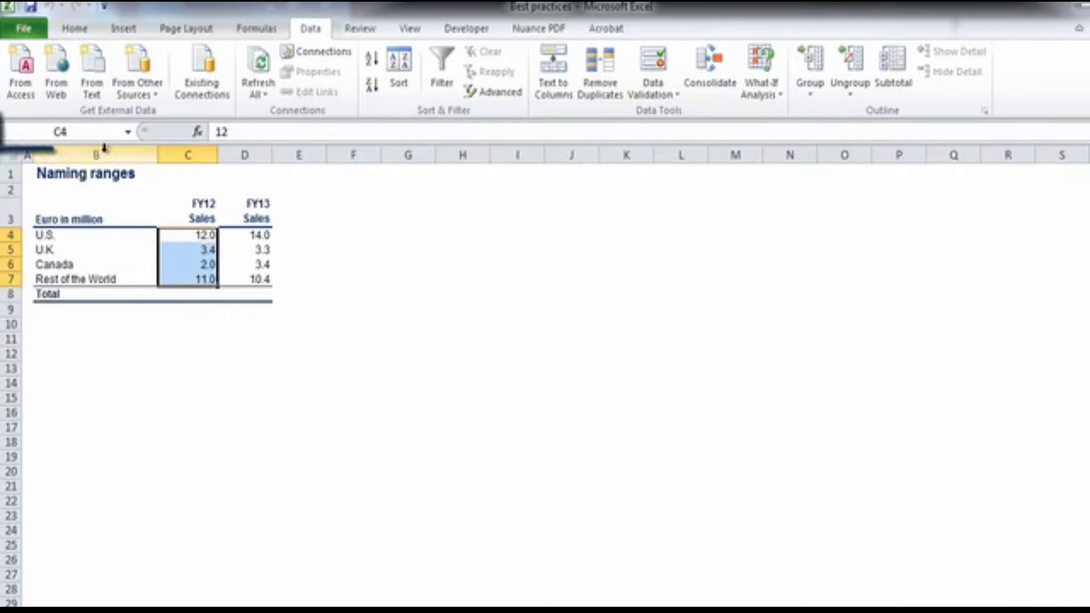
{"action": "left_click", "coordinate": [91, 134]}
{"action": "type", "text": "Sales12"}
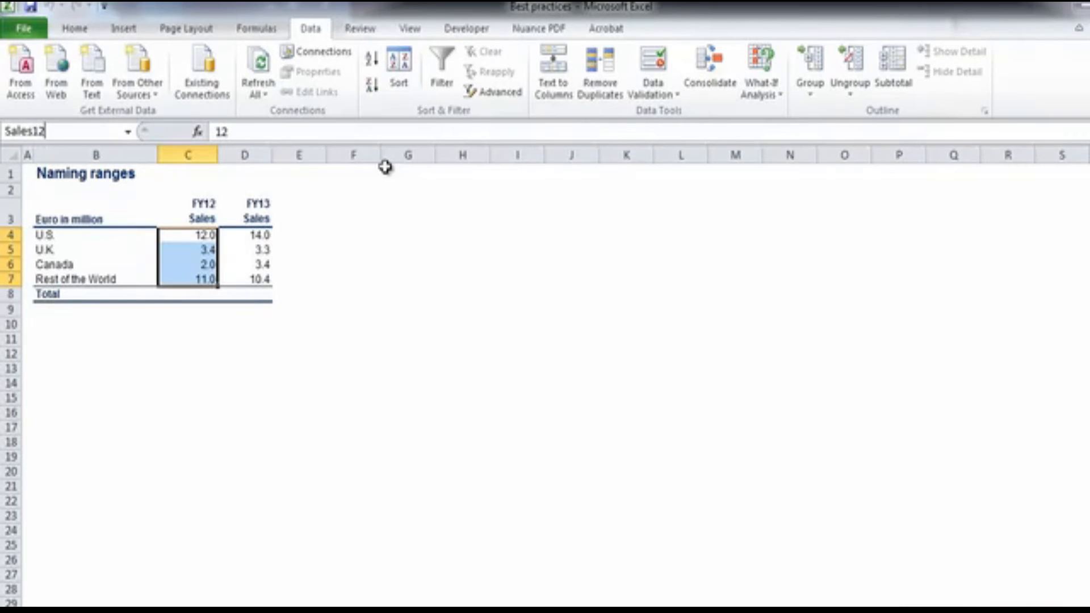
{"action": "key", "text": "Return"}
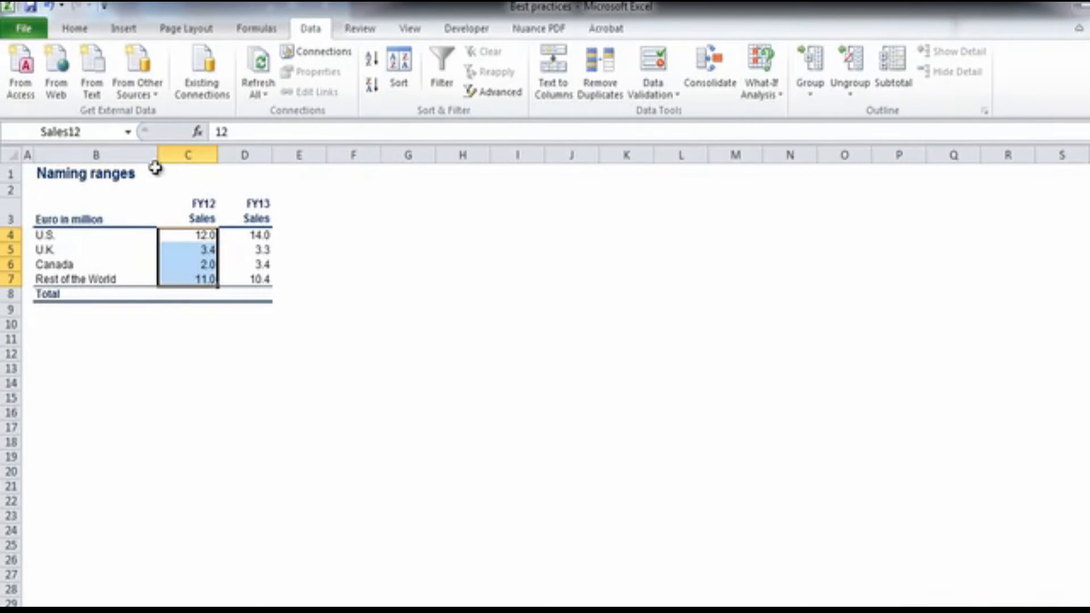
{"action": "left_click", "coordinate": [292, 276]}
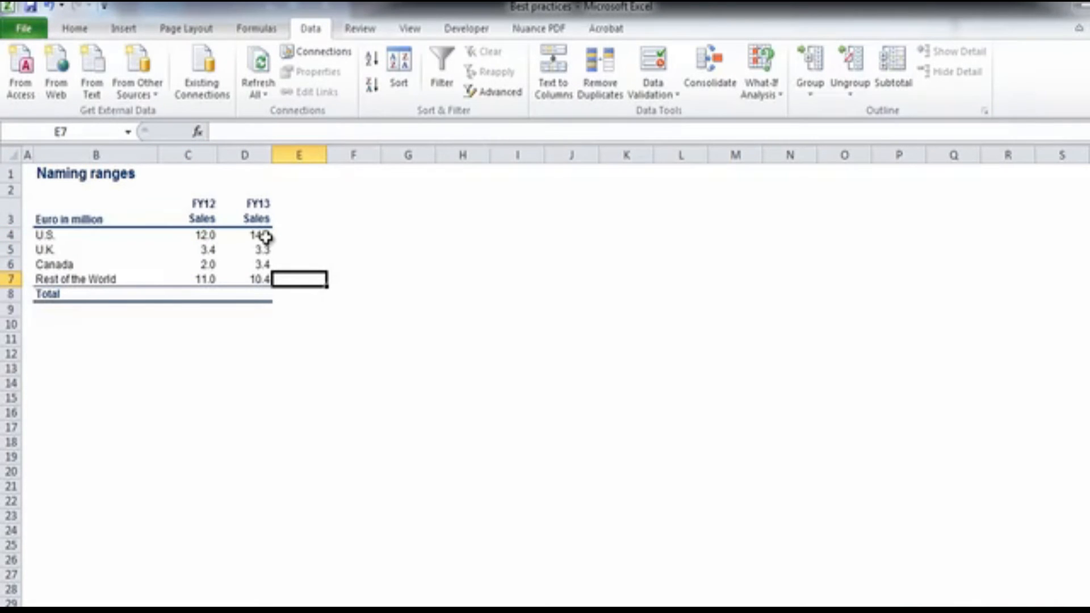
Name the FY13 sales range D4:D7 "Sales13"
{"action": "left_click_drag", "start_coordinate": [264, 237], "coordinate": [259, 270]}
{"action": "left_click", "coordinate": [83, 132]}
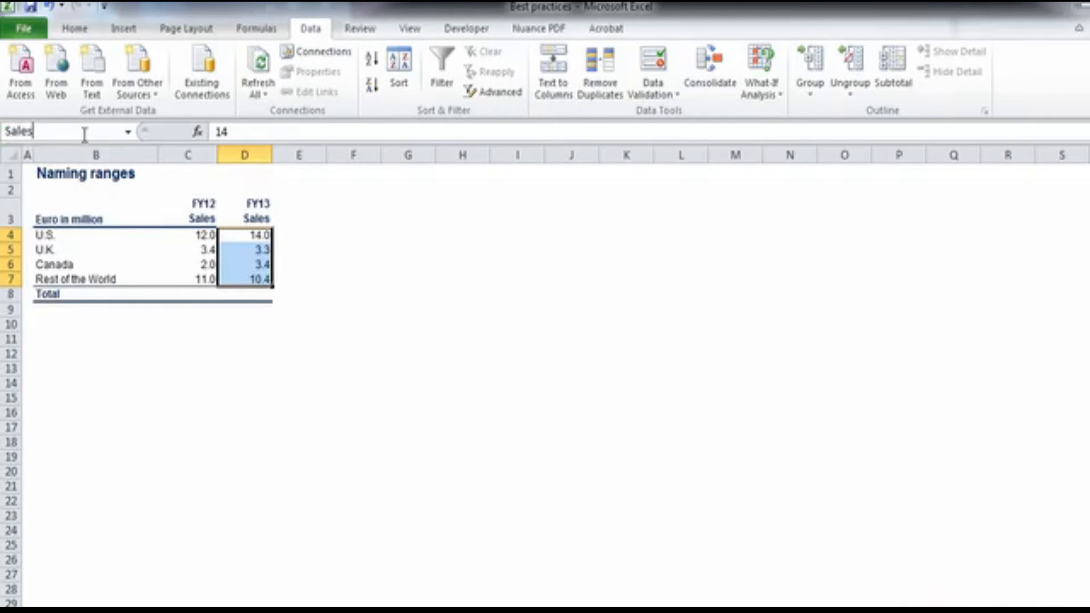
{"action": "type", "text": "Sales13"}
{"action": "key", "text": "Return"}
{"action": "left_click", "coordinate": [260, 314]}
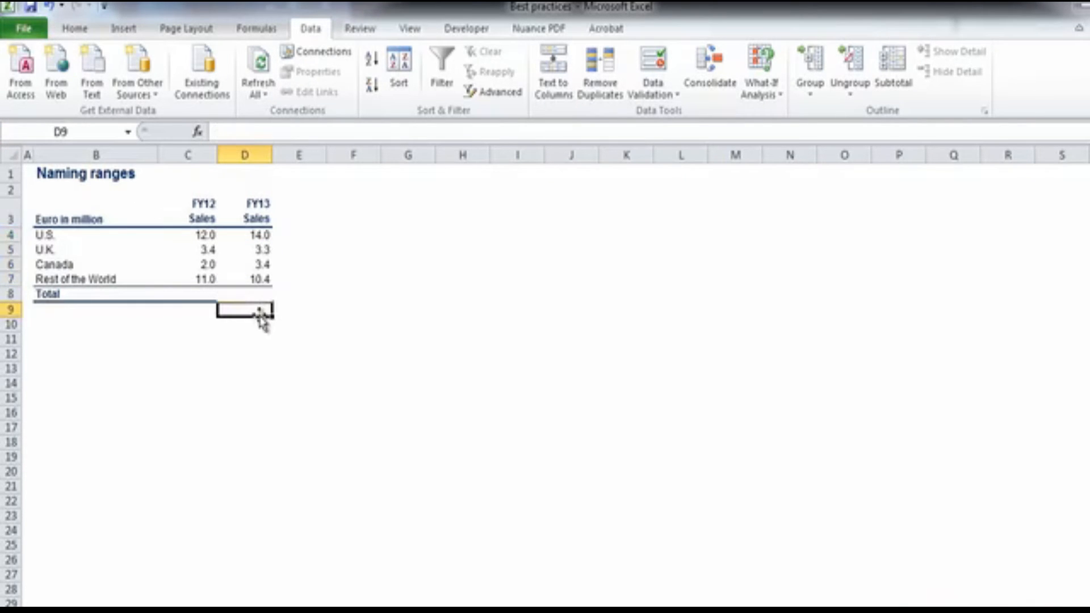
{"action": "left_click", "coordinate": [237, 339]}
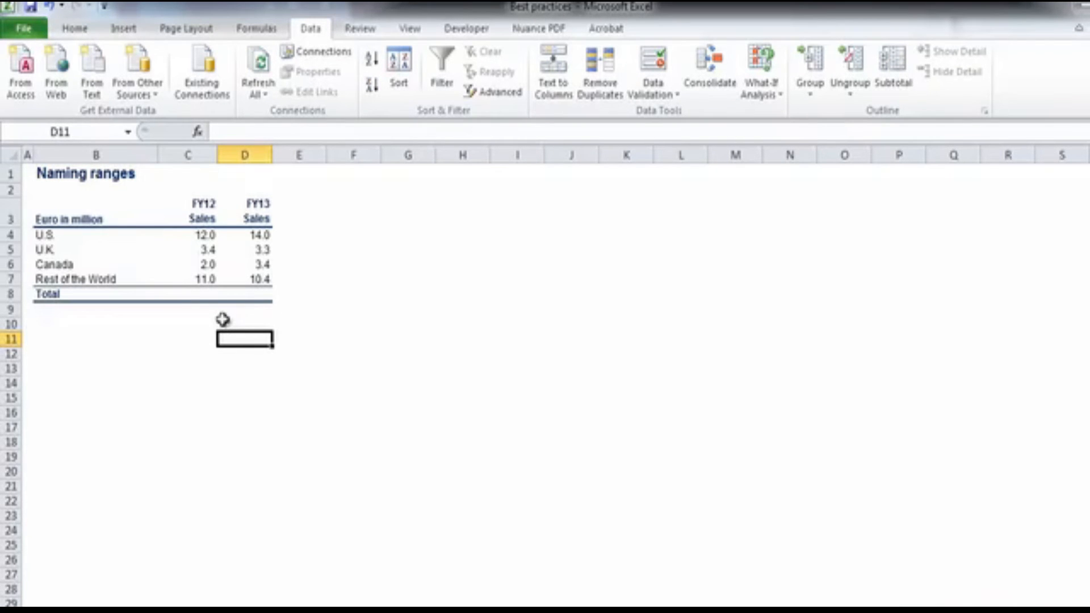
Total the FY12 sales in C8 with =SUM(Sales12) and check the range C4:C7 the name refers to
{"action": "left_click", "coordinate": [195, 293]}
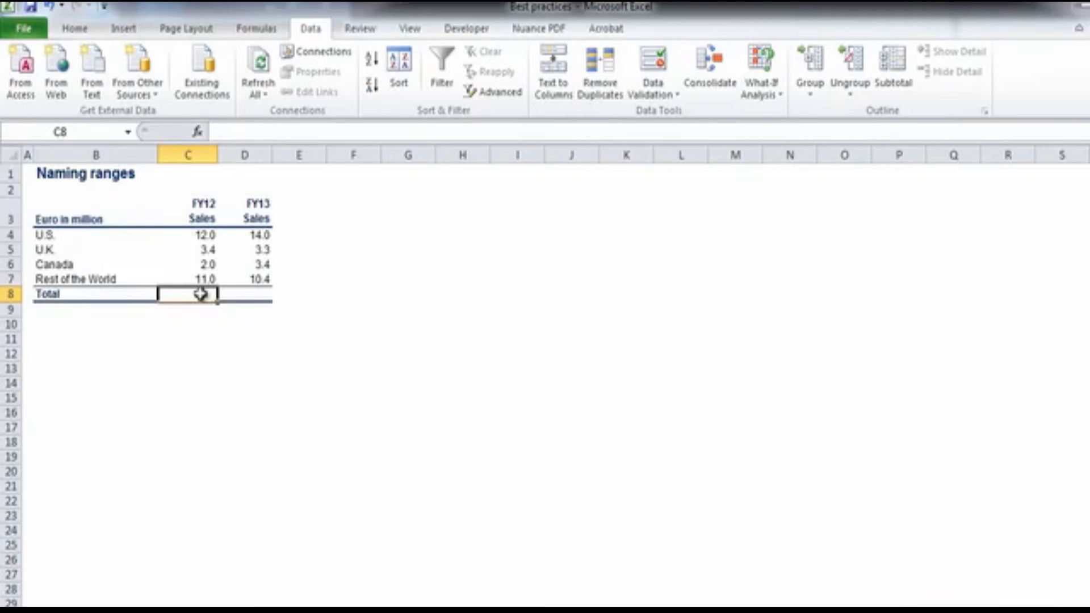
{"action": "type", "text": "=SUM"}
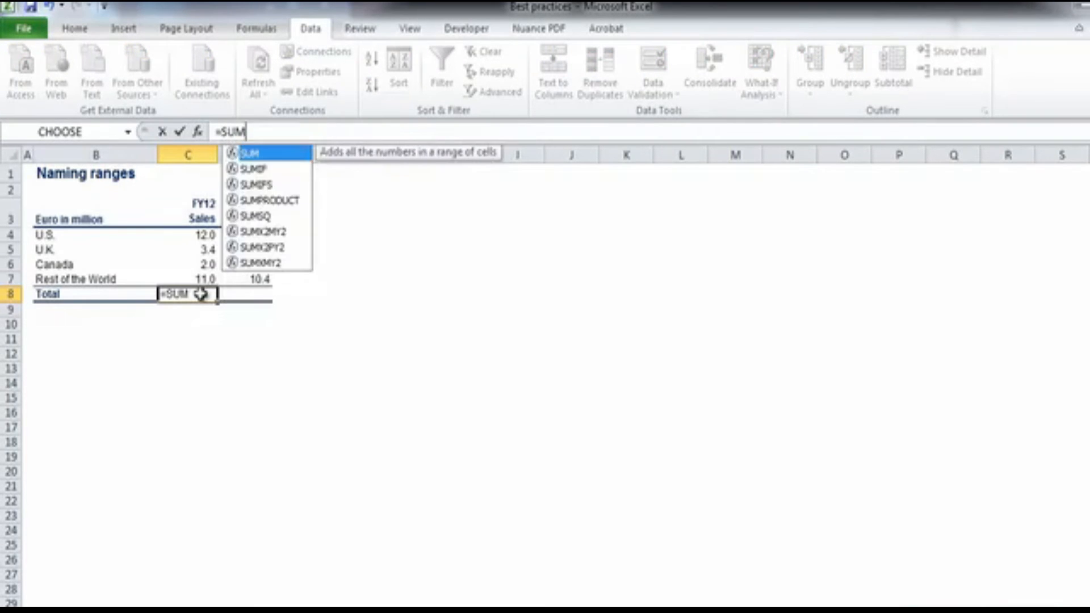
{"action": "type", "text": "(Sales1"}
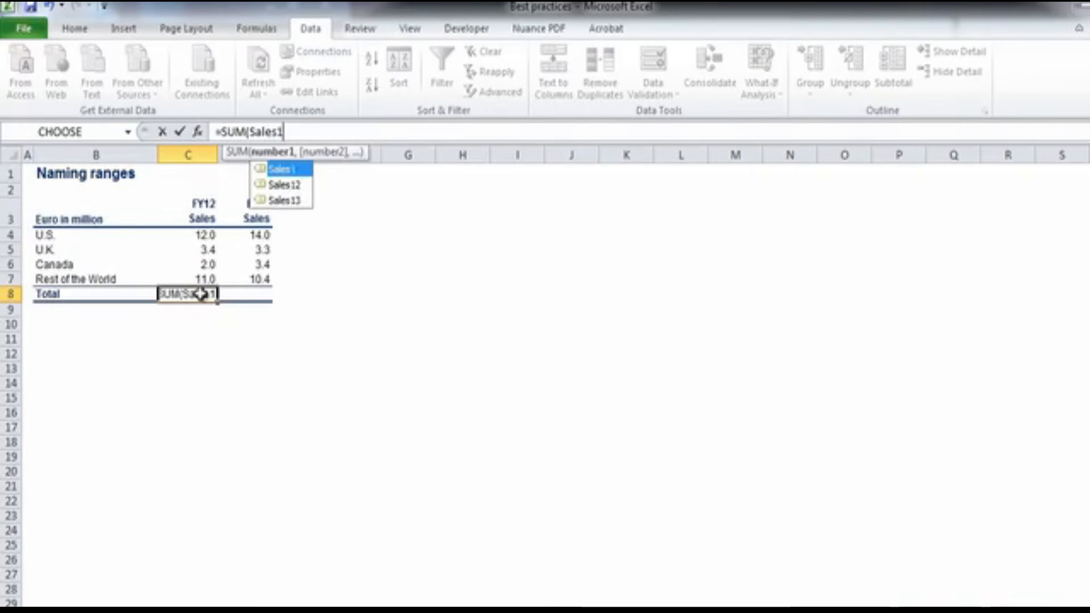
{"action": "type", "text": "2)"}
{"action": "key", "text": "Return"}
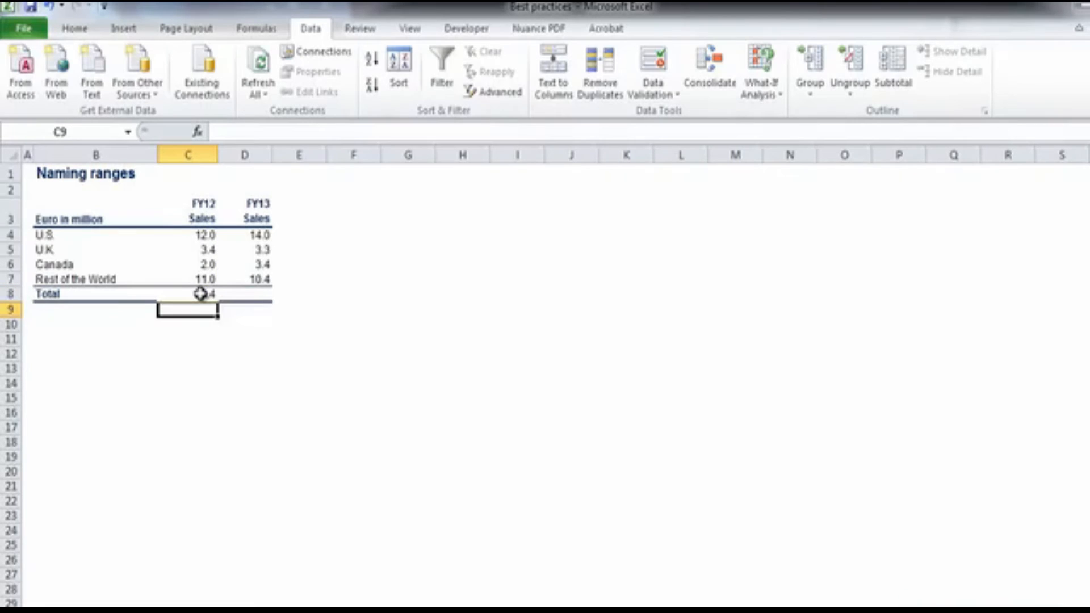
{"action": "left_click_drag", "start_coordinate": [208, 279], "coordinate": [206, 236]}
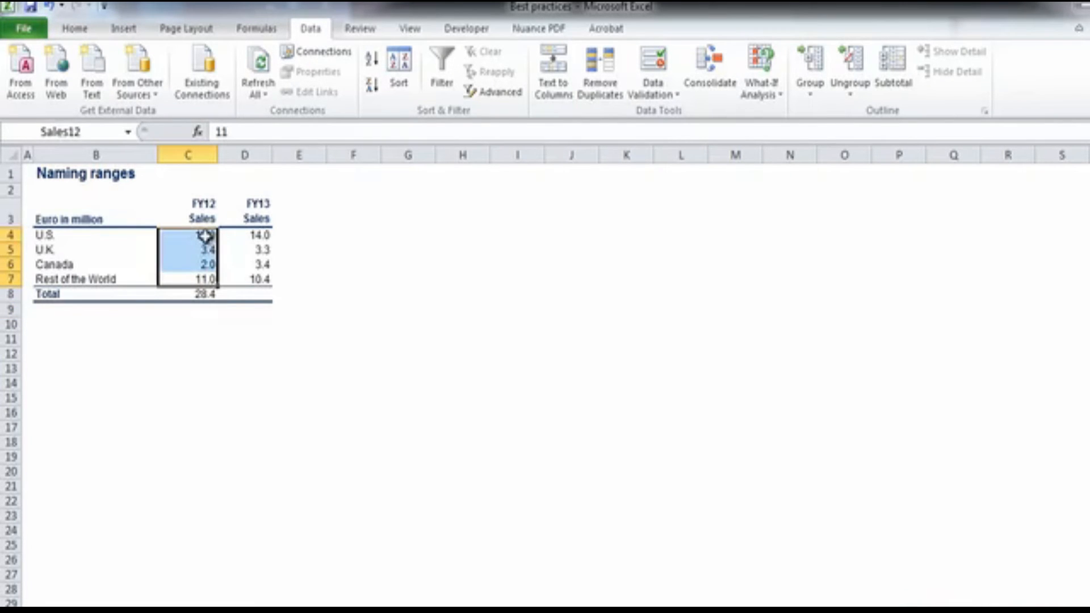
Total the FY13 sales in D8 with =SUM(Sales13) and make both totals in C8:D8 bold
{"action": "left_click", "coordinate": [244, 294]}
{"action": "type", "text": "=SUM"}
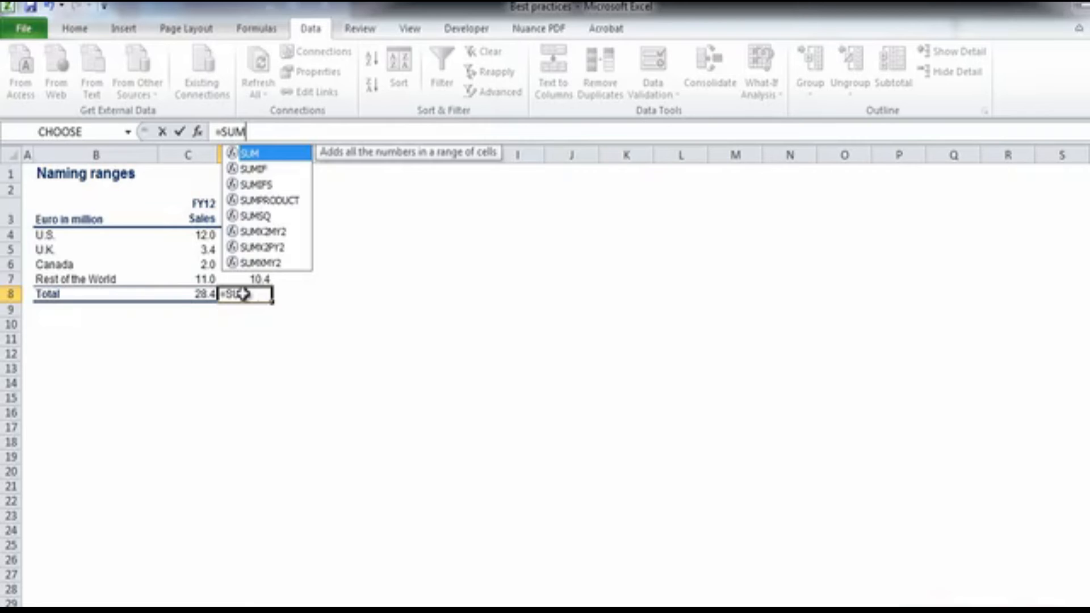
{"action": "type", "text": "(Sales13"}
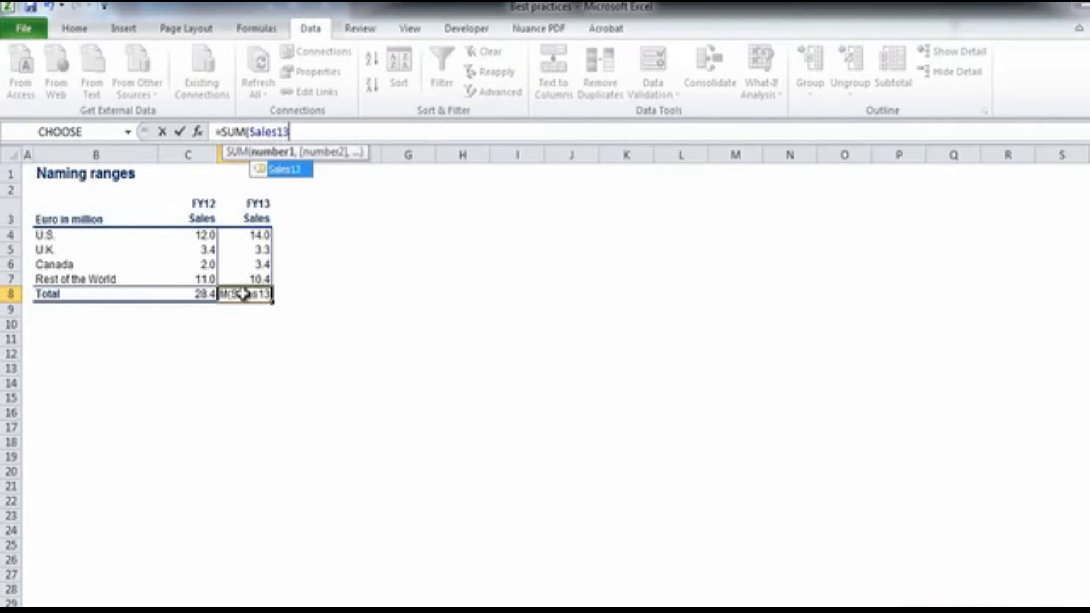
{"action": "key", "text": "Return"}
{"action": "left_click_drag", "start_coordinate": [254, 289], "coordinate": [214, 294]}
{"action": "left_click", "coordinate": [214, 368]}
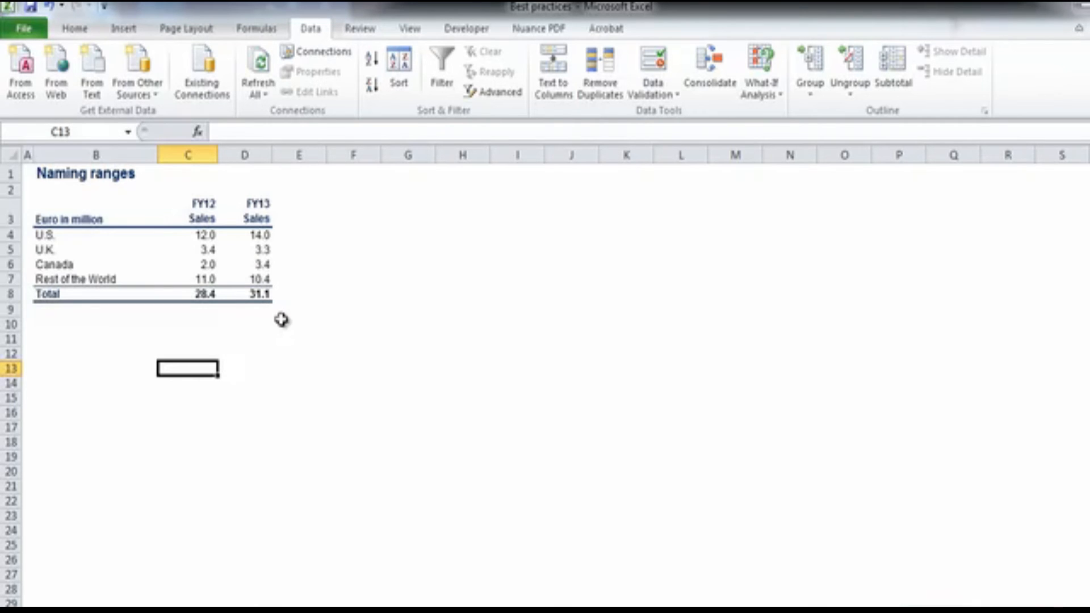
Enter the formula =Sales12+Sales13 in cell F8 to add the two named ranges directly
{"action": "left_click", "coordinate": [338, 293]}
{"action": "type", "text": "=Sales"}
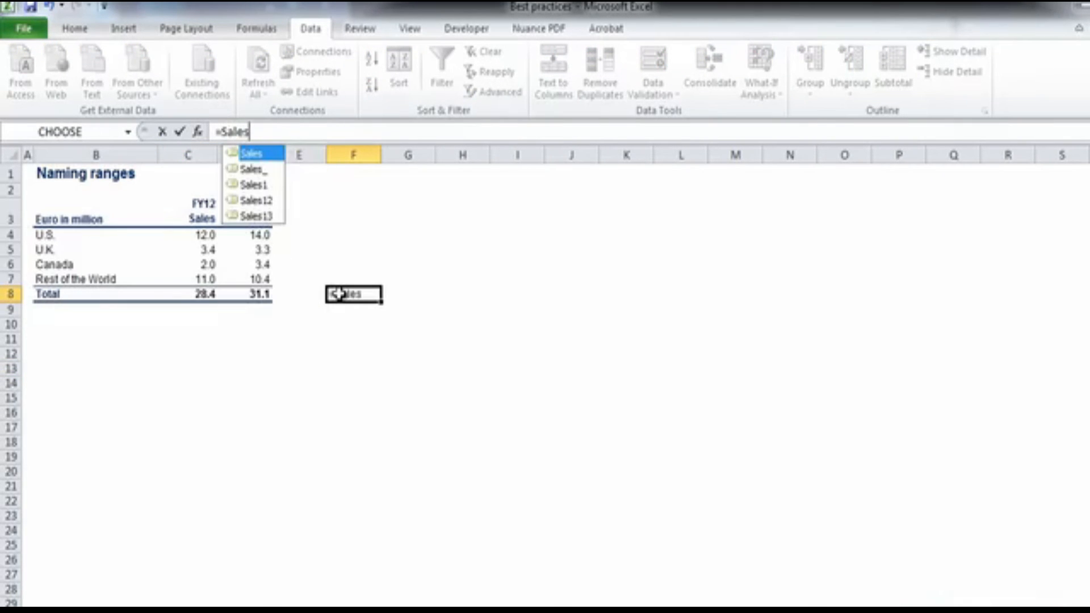
{"action": "type", "text": "12+Sales13"}
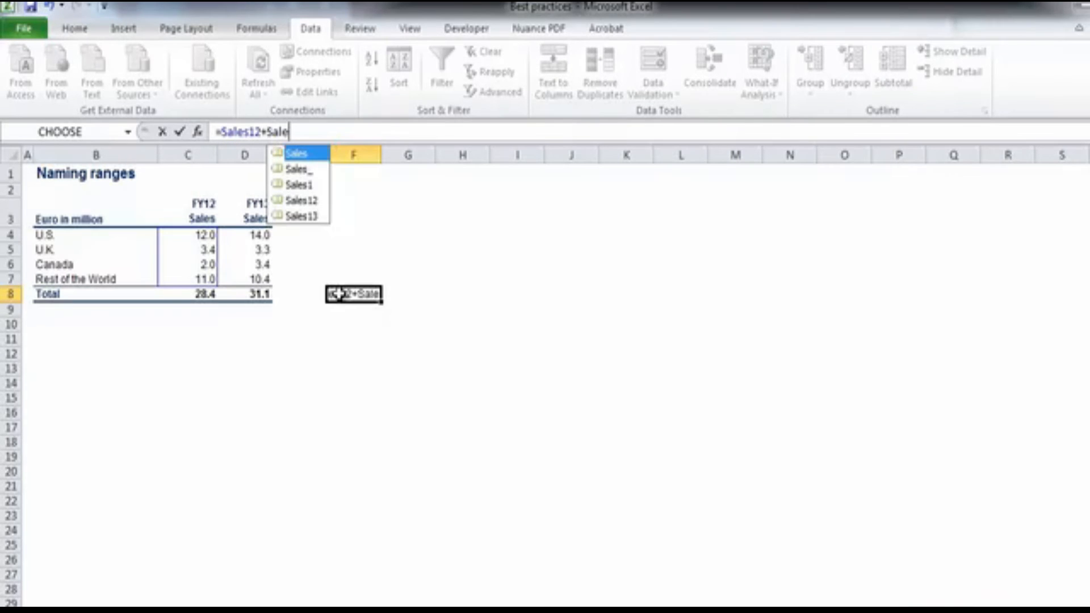
{"action": "key", "text": "Return"}
Wrap each named range in F8 in its own SUM so the formula reads =SUM(Sales12)+SUM(Sales13)
{"action": "left_click", "coordinate": [341, 294]}
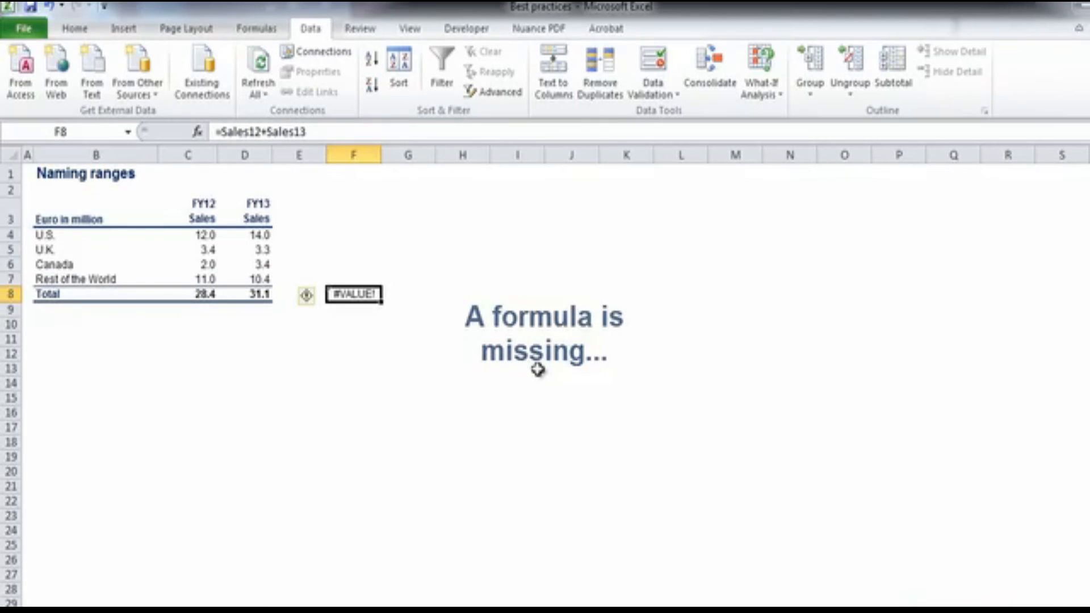
{"action": "left_click", "coordinate": [221, 132]}
{"action": "type", "text": "SUM("}
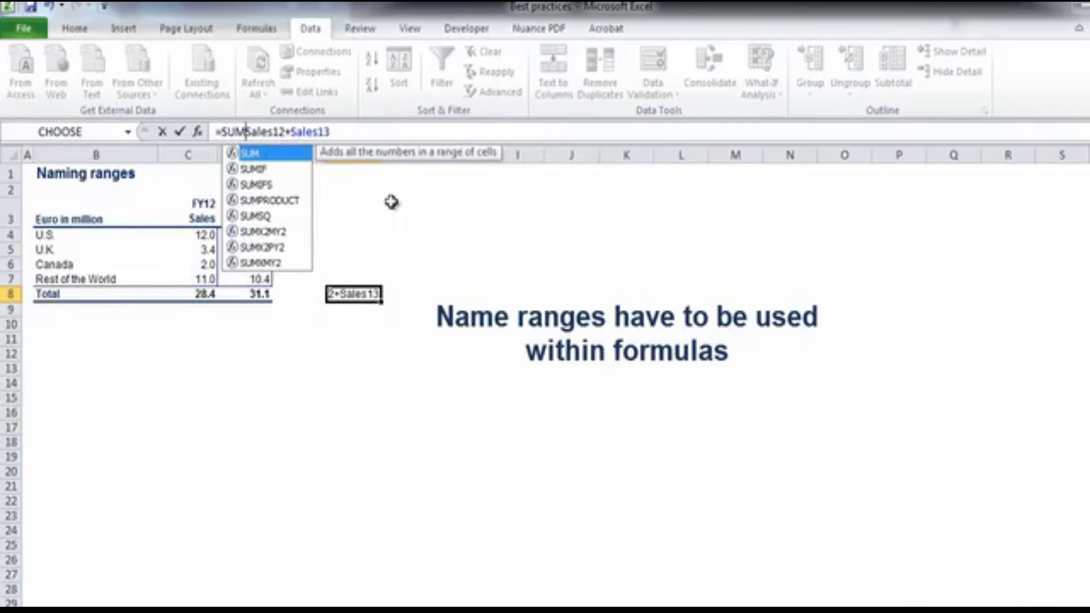
{"action": "left_click", "coordinate": [290, 130]}
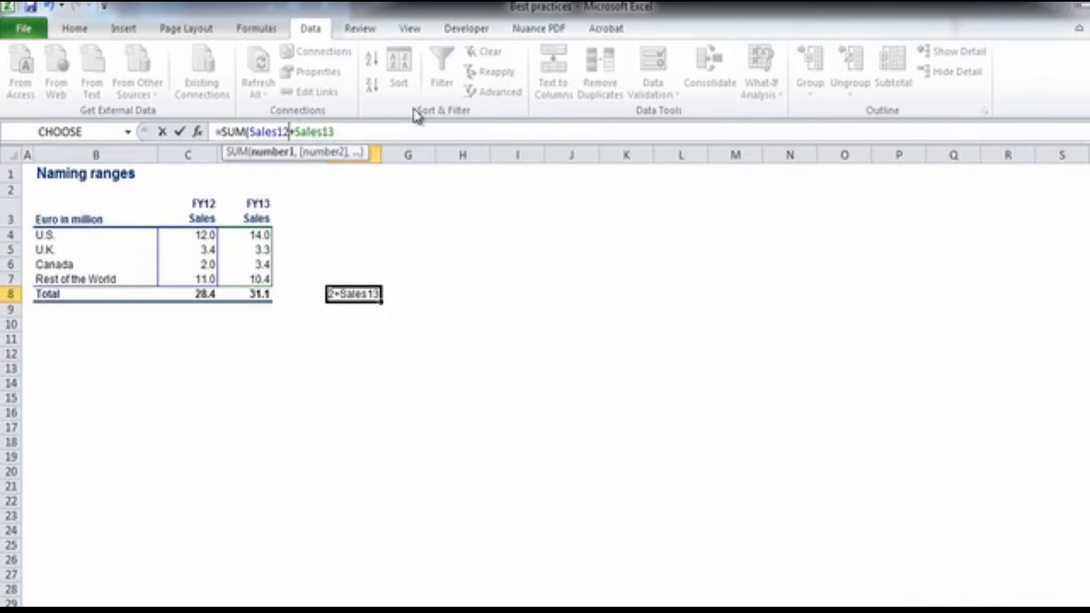
{"action": "type", "text": ")"}
{"action": "left_click", "coordinate": [301, 131]}
{"action": "type", "text": "SY"}
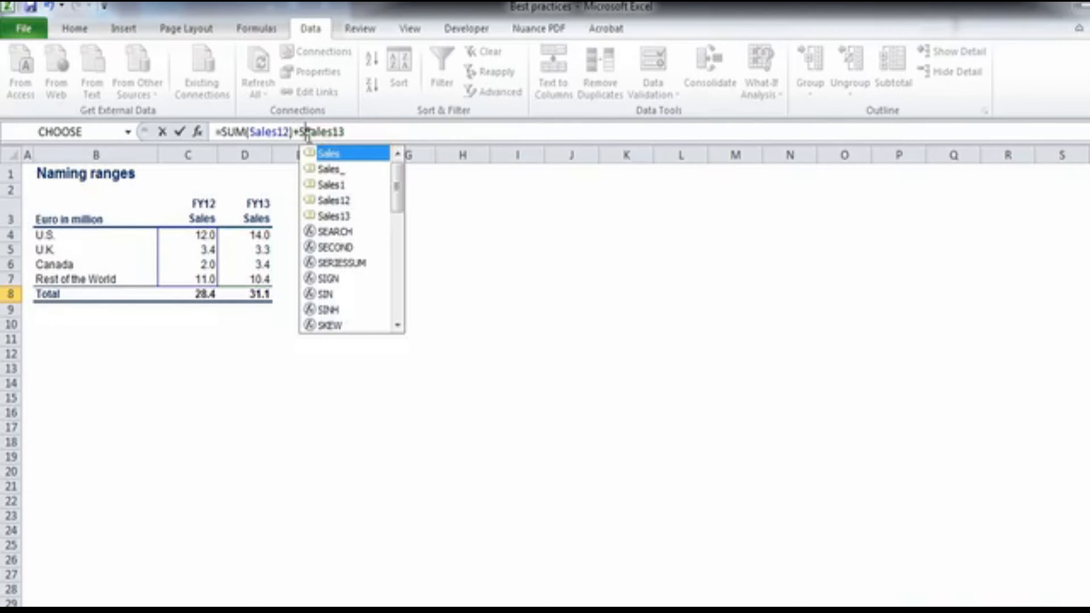
{"action": "key", "text": "BackSpace"}
{"action": "type", "text": "UM(S"}
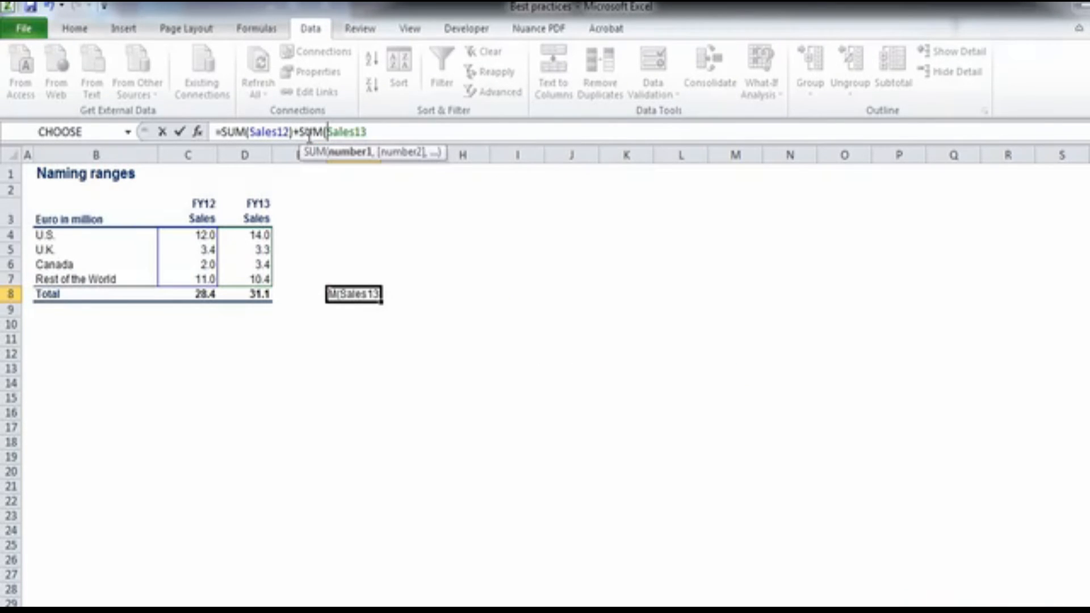
{"action": "key", "text": "Return"}
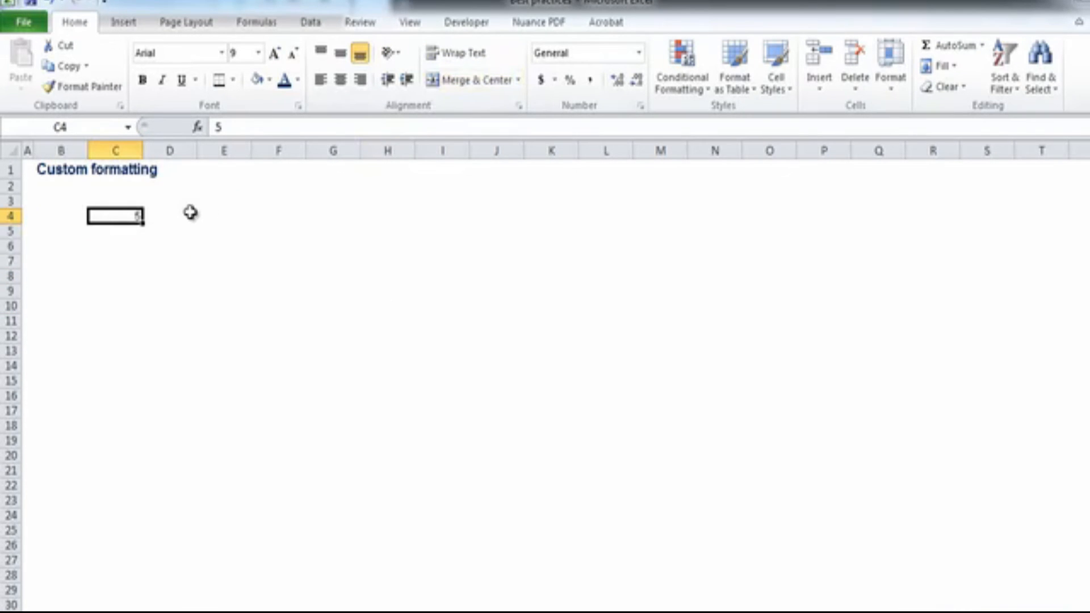
Change the value in cell C4 on the Custom formatting sheet to 5.0x
{"action": "left_click", "coordinate": [170, 217]}
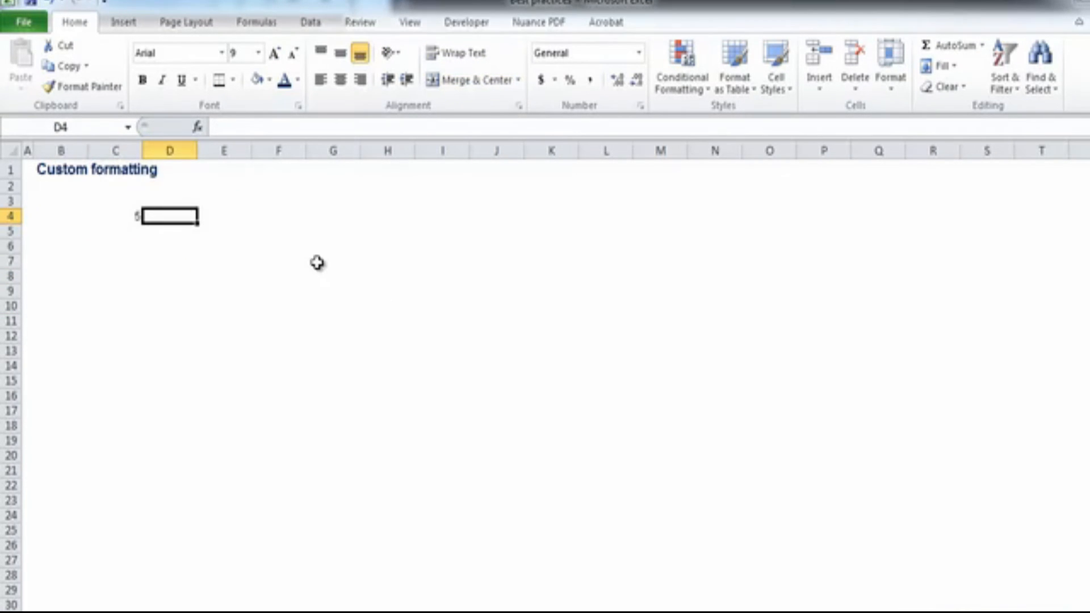
{"action": "left_click", "coordinate": [134, 217]}
{"action": "key", "text": "F2"}
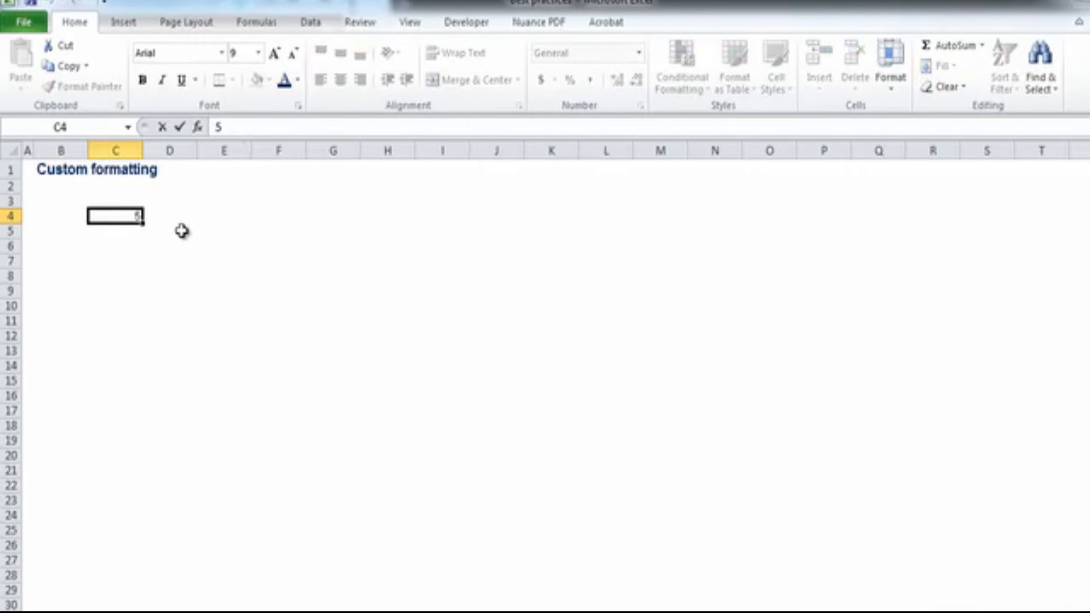
{"action": "type", "text": ".0x"}
{"action": "key", "text": "Tab"}
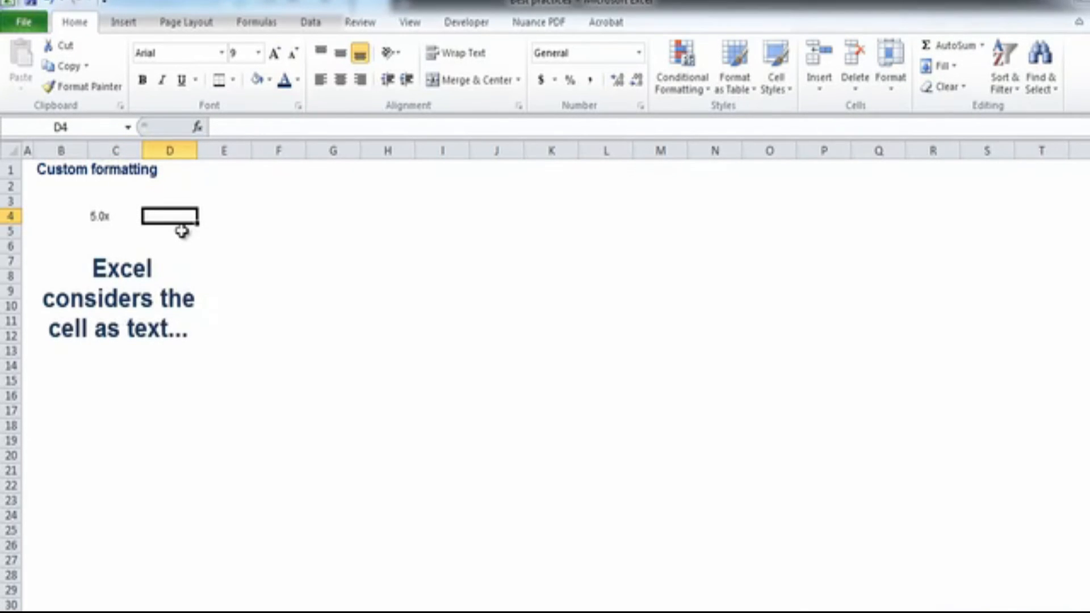
Enter 2 in cell D4 and try to multiply the two cells with =C4*D4 in E4
{"action": "type", "text": "2"}
{"action": "key", "text": "Tab"}
{"action": "type", "text": "="}
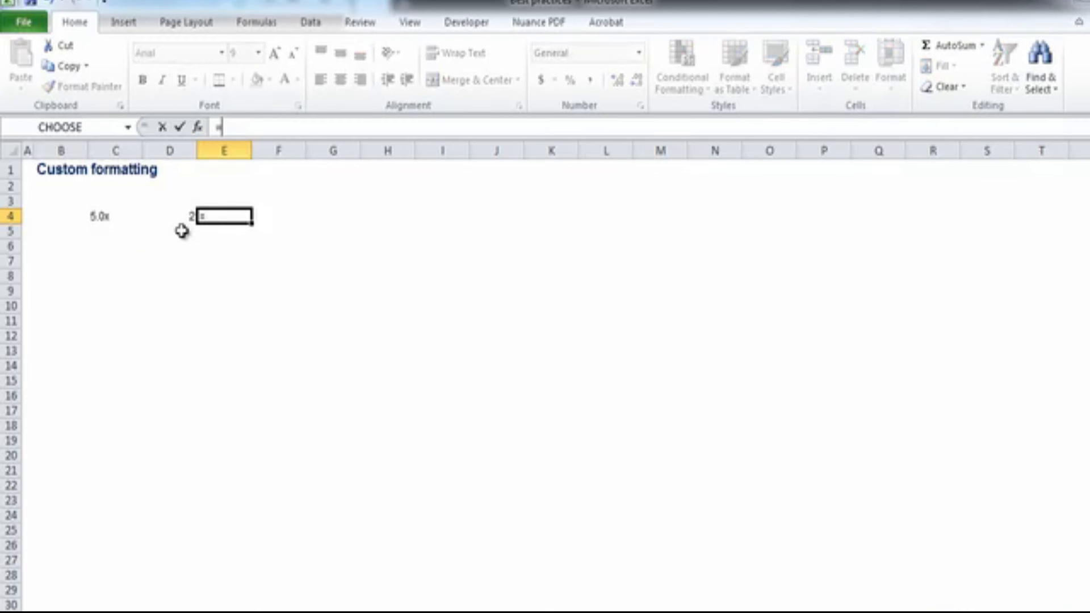
{"action": "type", "text": "C4*"}
{"action": "left_click", "coordinate": [181, 225]}
{"action": "key", "text": "Return"}
{"action": "left_click", "coordinate": [182, 230]}
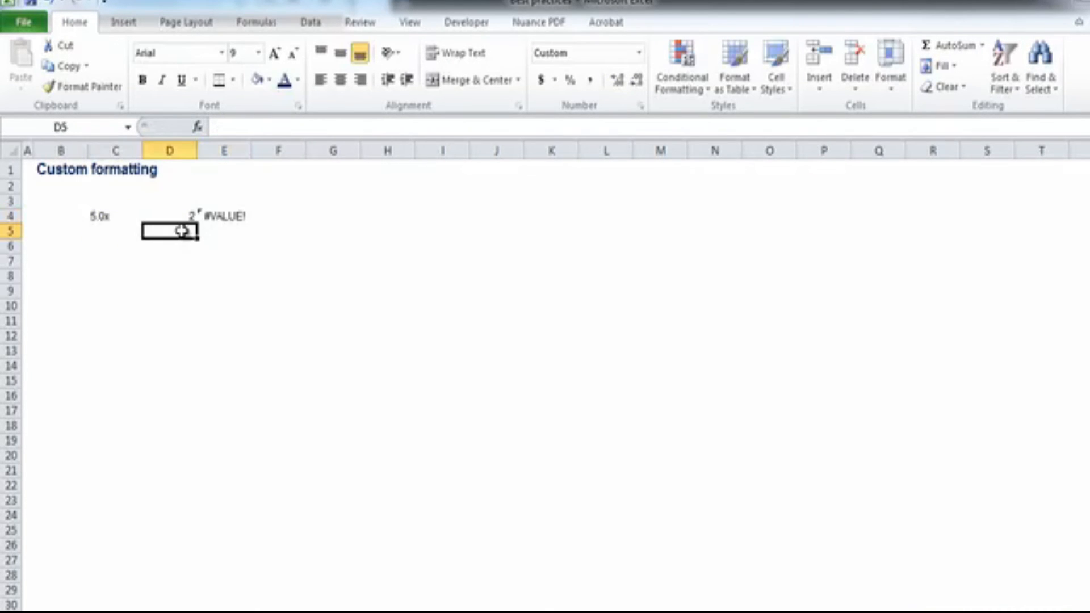
{"action": "key", "text": "Right"}
{"action": "key", "text": "Up"}
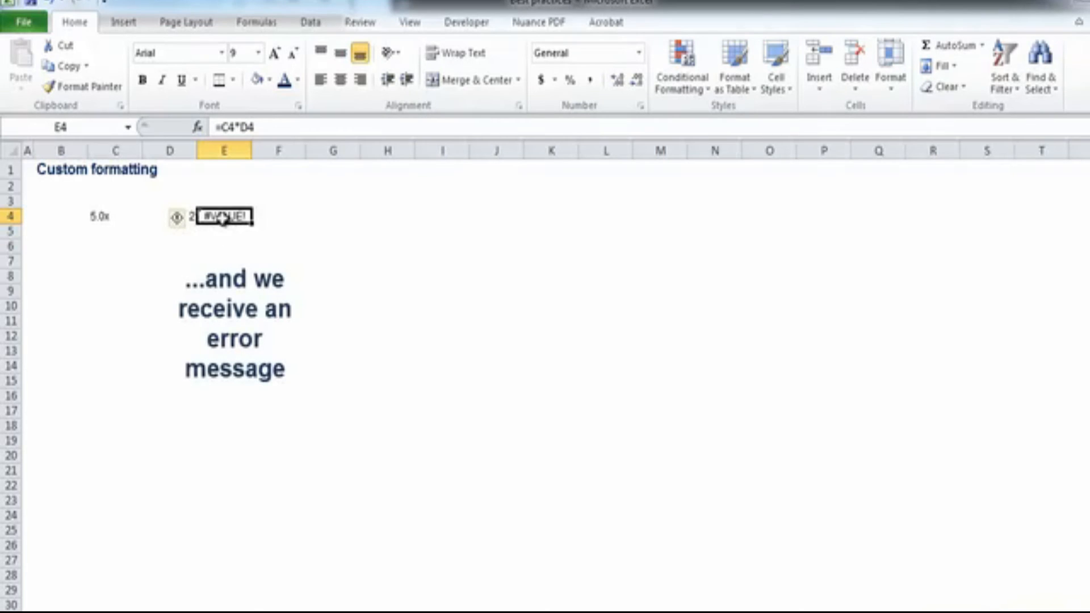
{"action": "left_click", "coordinate": [215, 261]}
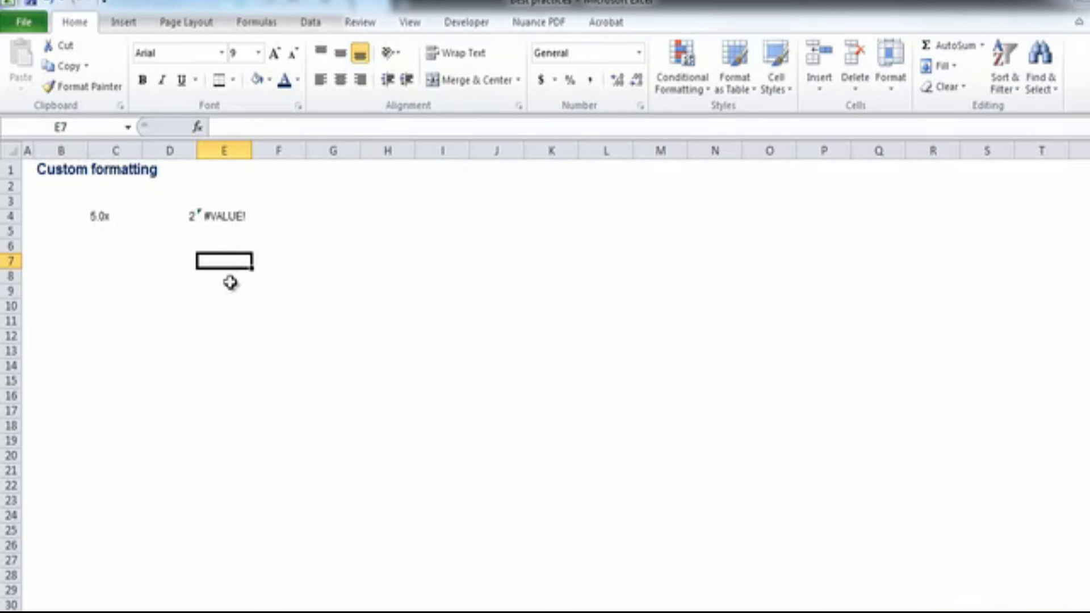
Clear the test cells D4:E4 and set cell C4 back to the plain number 5
{"action": "left_click", "coordinate": [193, 230]}
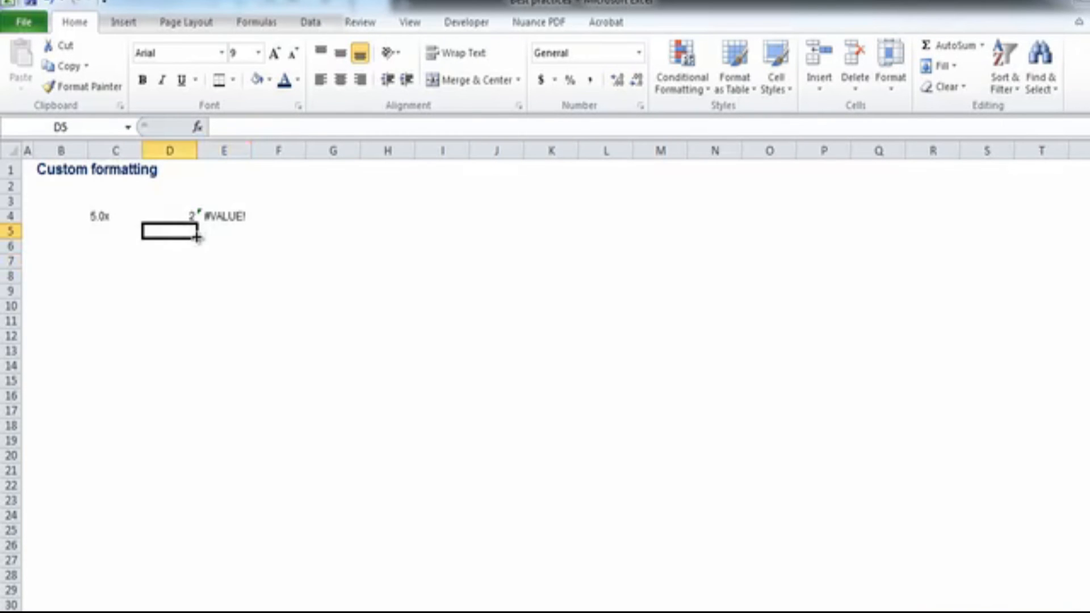
{"action": "left_click_drag", "start_coordinate": [181, 216], "coordinate": [214, 216]}
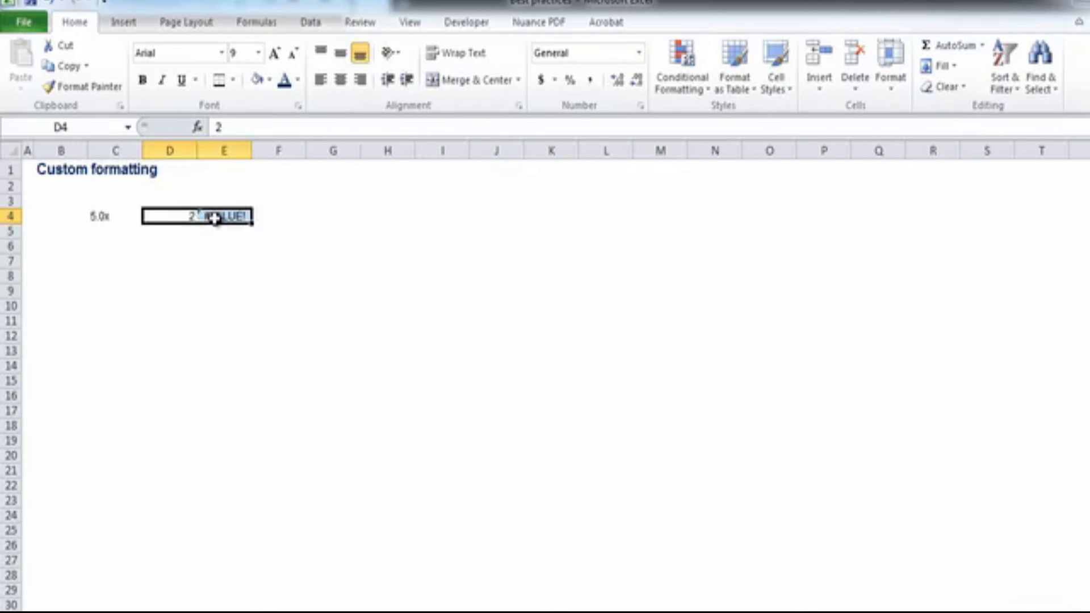
{"action": "left_click", "coordinate": [114, 301]}
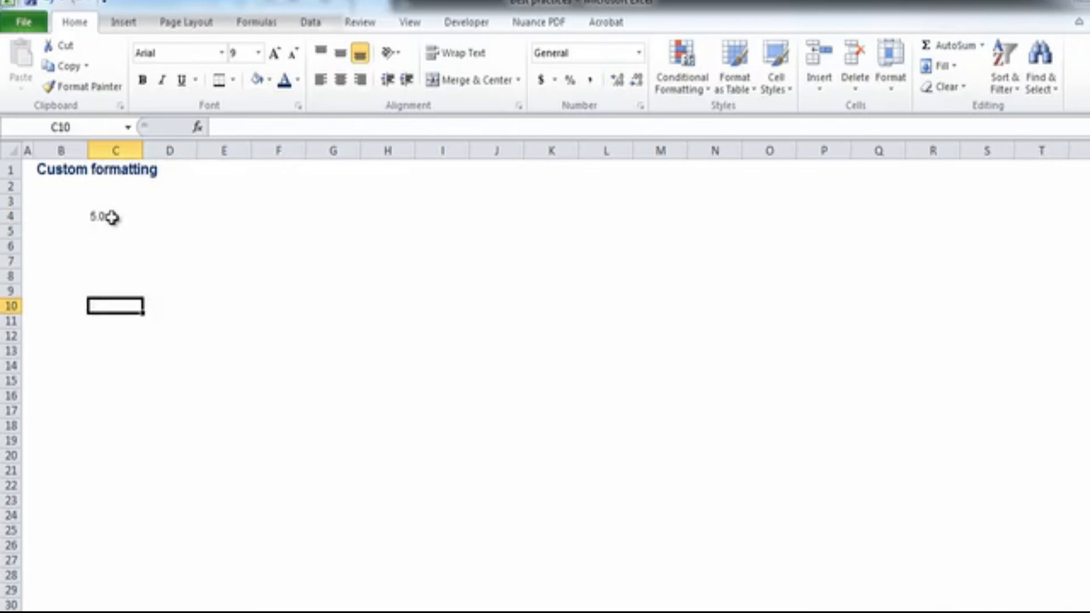
{"action": "double_click", "coordinate": [110, 216]}
{"action": "key", "text": "Tab"}
{"action": "left_click", "coordinate": [110, 216]}
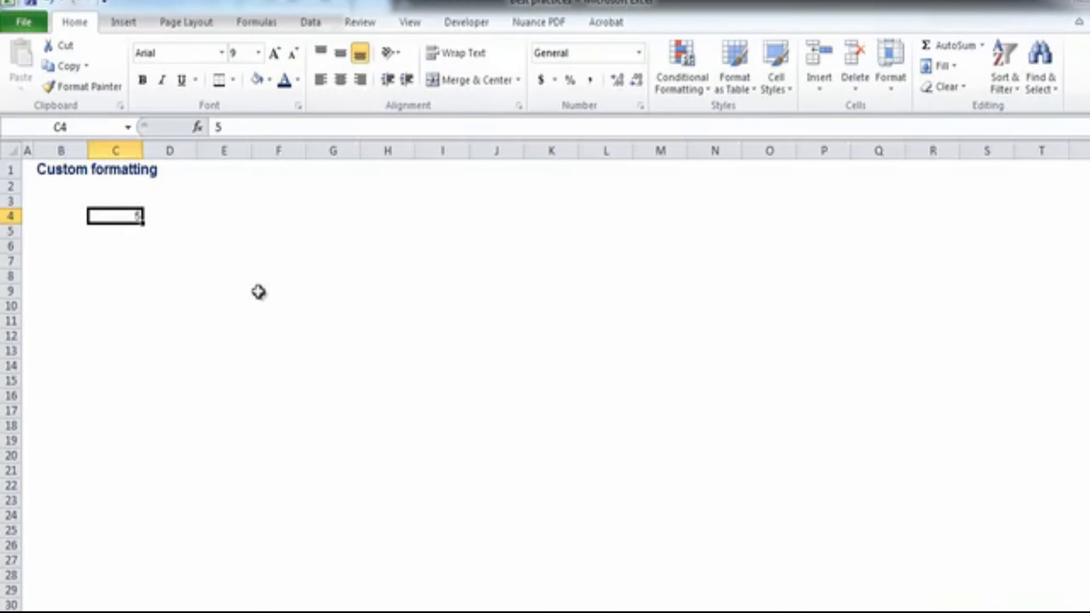
Open the custom number format settings for cell C4 and select the existing General format code for replacement
{"action": "right_click", "coordinate": [129, 221]}
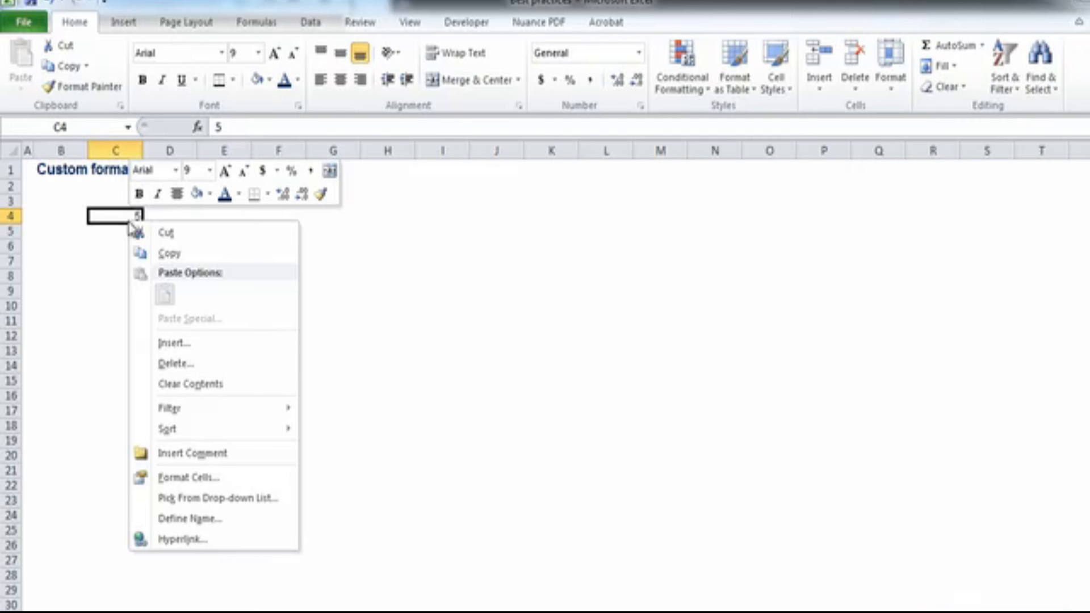
{"action": "left_click", "coordinate": [180, 481]}
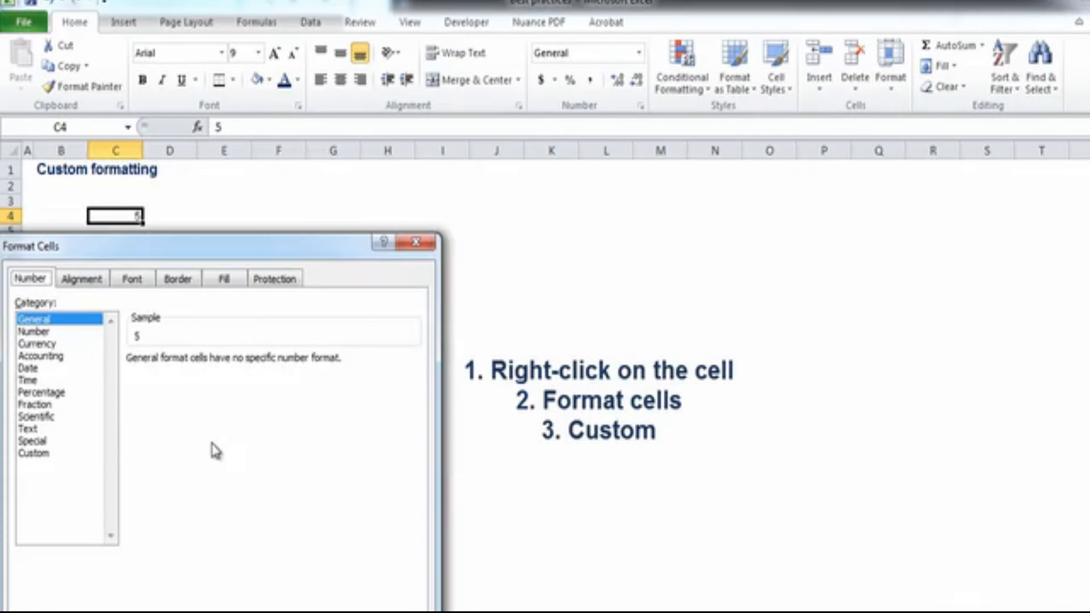
{"action": "left_click", "coordinate": [66, 453]}
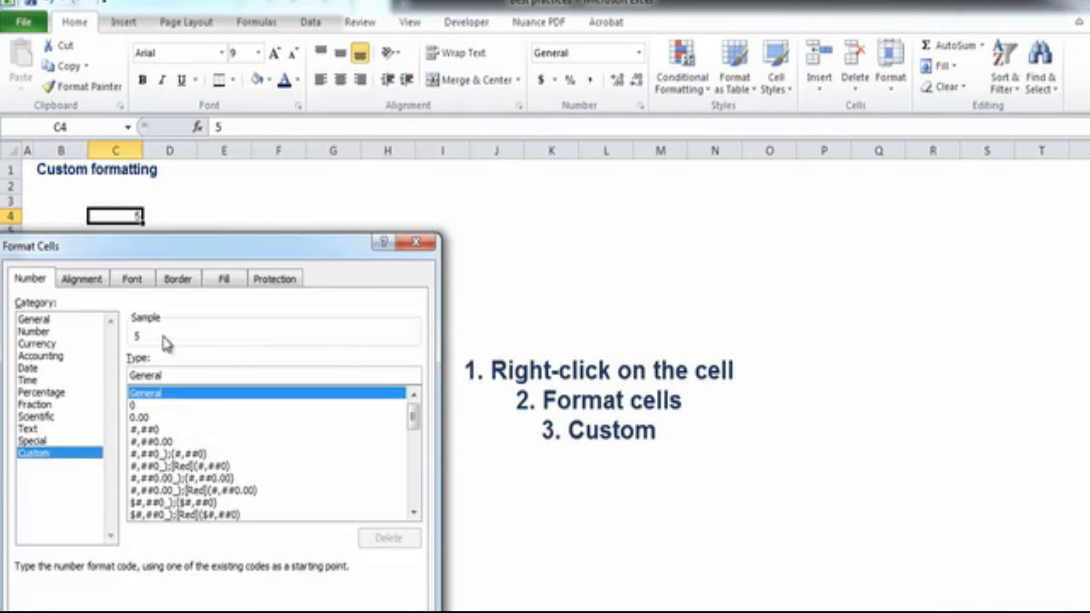
{"action": "left_click_drag", "start_coordinate": [168, 376], "coordinate": [90, 372]}
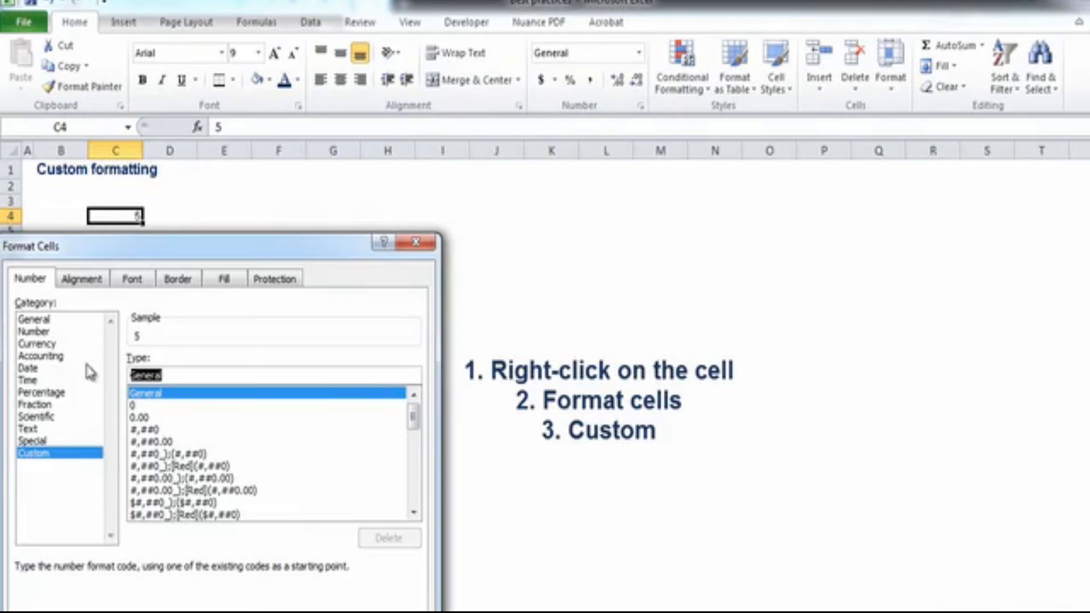
Try the custom format code 0.0000000 to add seven decimals, and clear the code again
{"action": "type", "text": "0"}
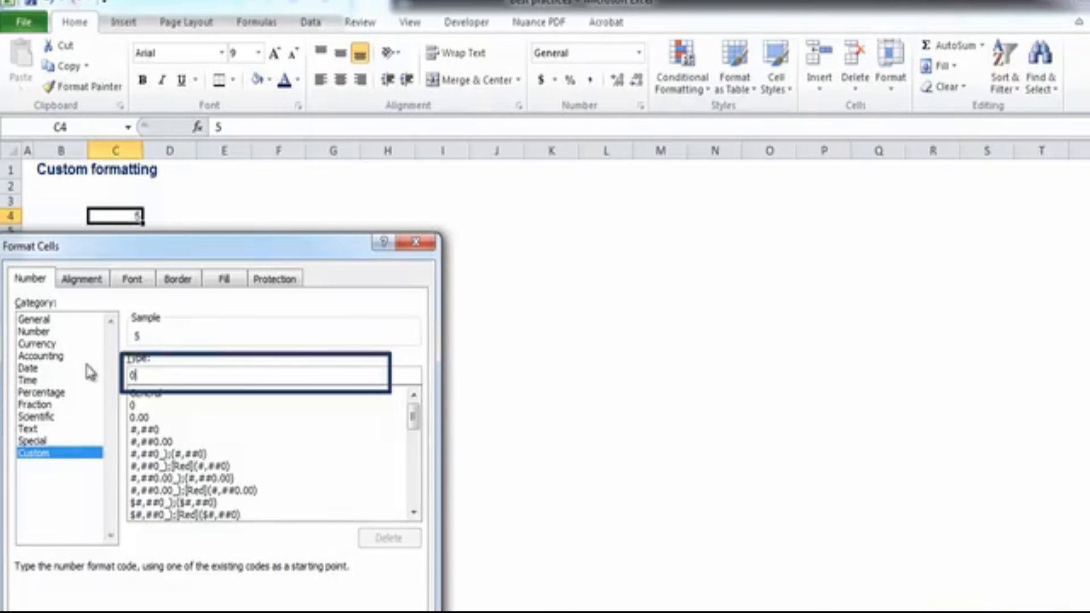
{"action": "type", "text": "."}
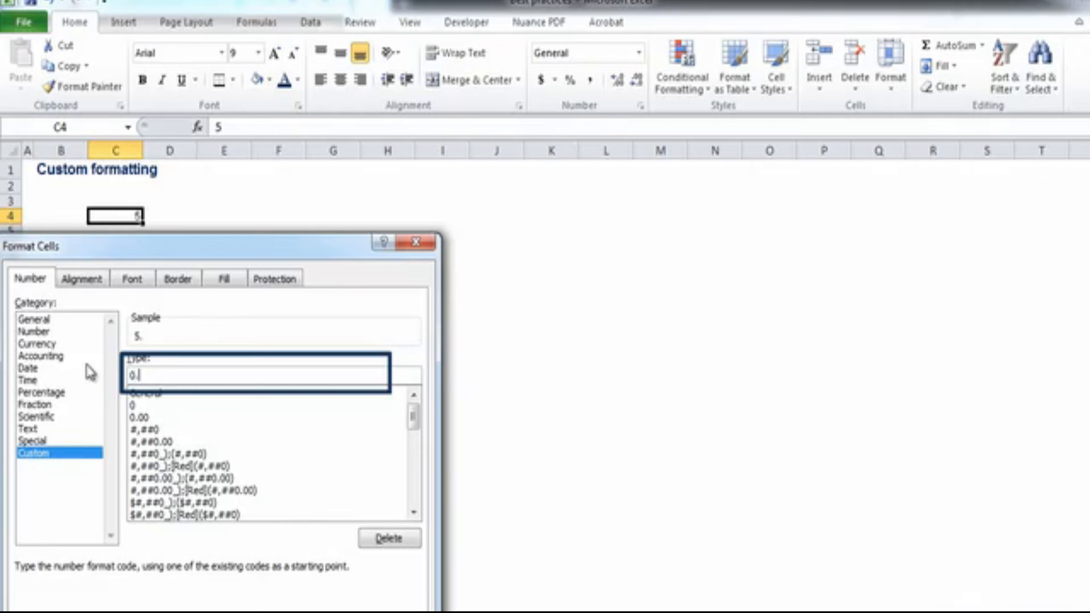
{"action": "type", "text": "00000000"}
{"action": "key", "text": "BackSpace"}
{"action": "key", "text": "BackSpace"}
{"action": "key", "text": "BackSpace"}
{"action": "key", "text": "BackSpace"}
{"action": "key", "text": "BackSpace"}
{"action": "key", "text": "BackSpace"}
{"action": "key", "text": "BackSpace"}
{"action": "key", "text": "BackSpace"}
{"action": "key", "text": "BackSpace"}
{"action": "key", "text": "BackSpace"}
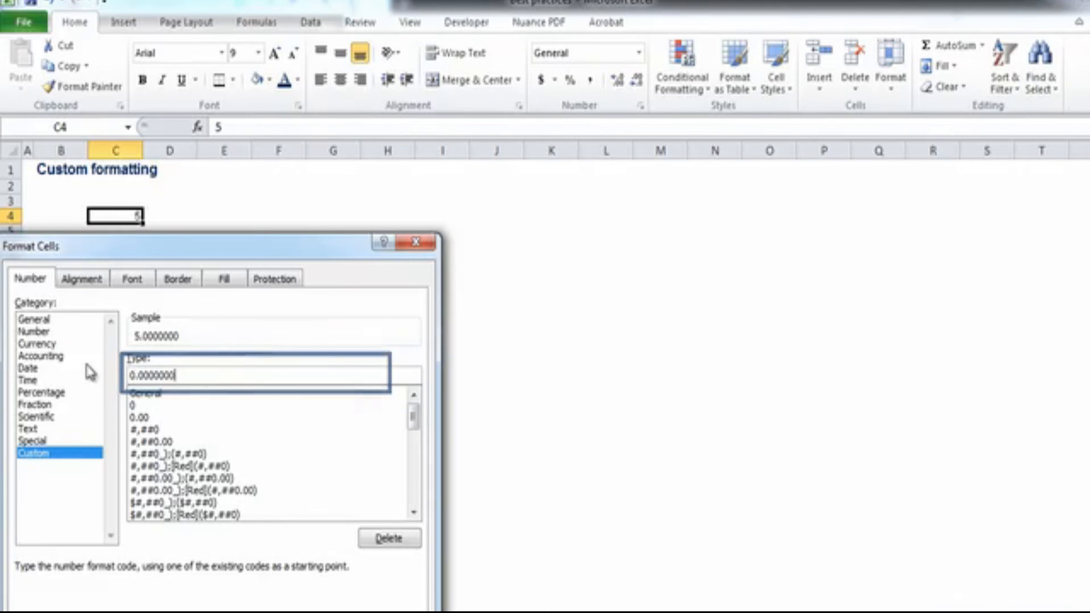
Try the date format code dd/m for cell C4 and clear the code again
{"action": "type", "text": "dd/m"}
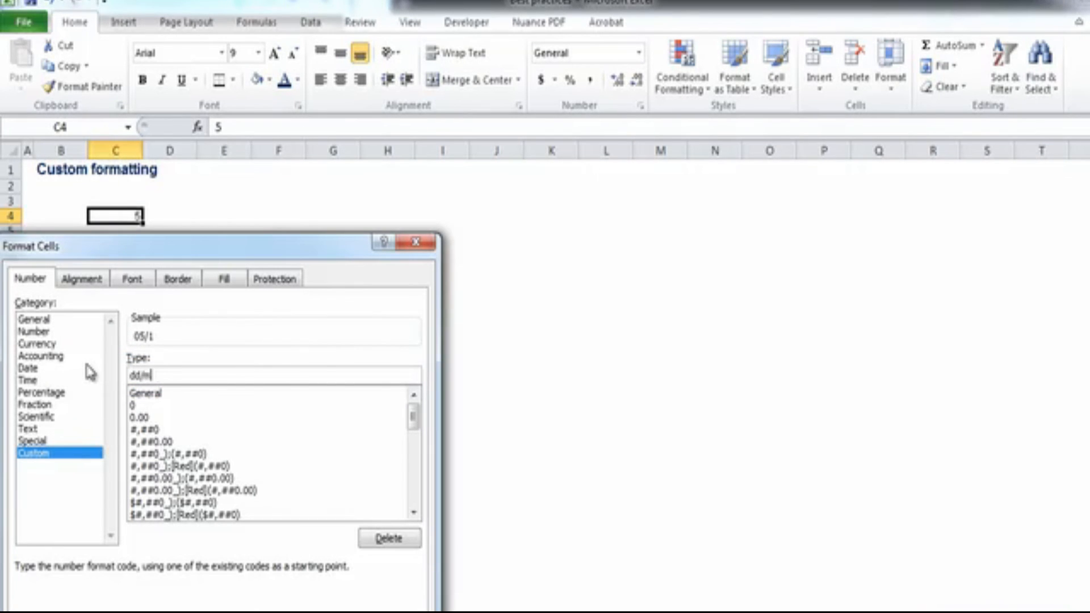
{"action": "key", "text": "BackSpace"}
{"action": "key", "text": "BackSpace"}
{"action": "key", "text": "BackSpace"}
{"action": "key", "text": "BackSpace"}
Apply the custom number format 0.0x to cell C4 so the number displays as a multiple
{"action": "type", "text": "5.0x"}
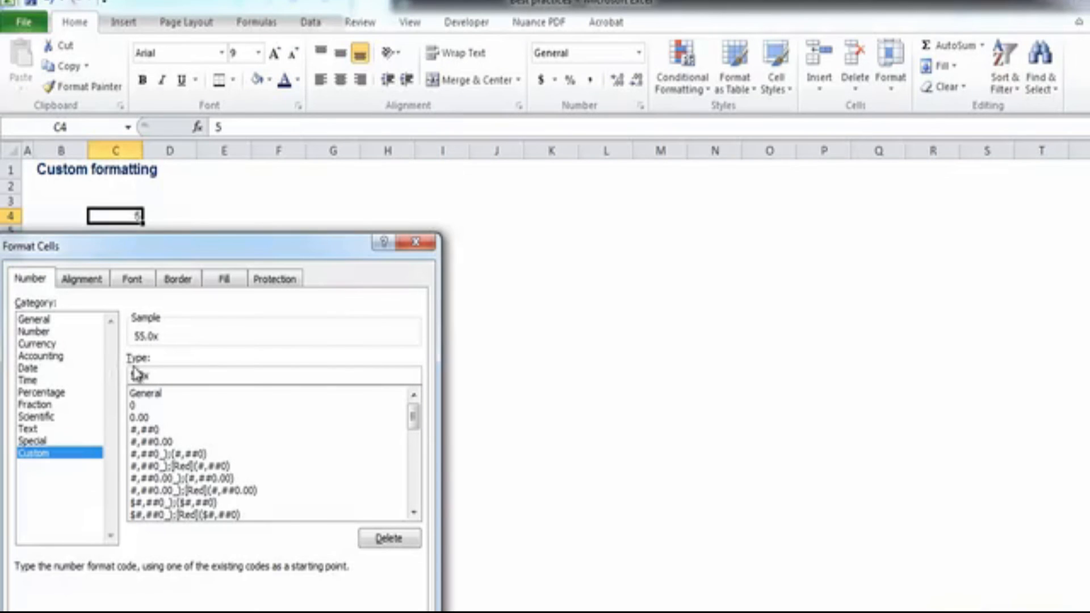
{"action": "key", "text": "BackSpace"}
{"action": "key", "text": "BackSpace"}
{"action": "type", "text": "0."}
{"action": "key", "text": "Return"}
{"action": "left_click", "coordinate": [246, 476]}
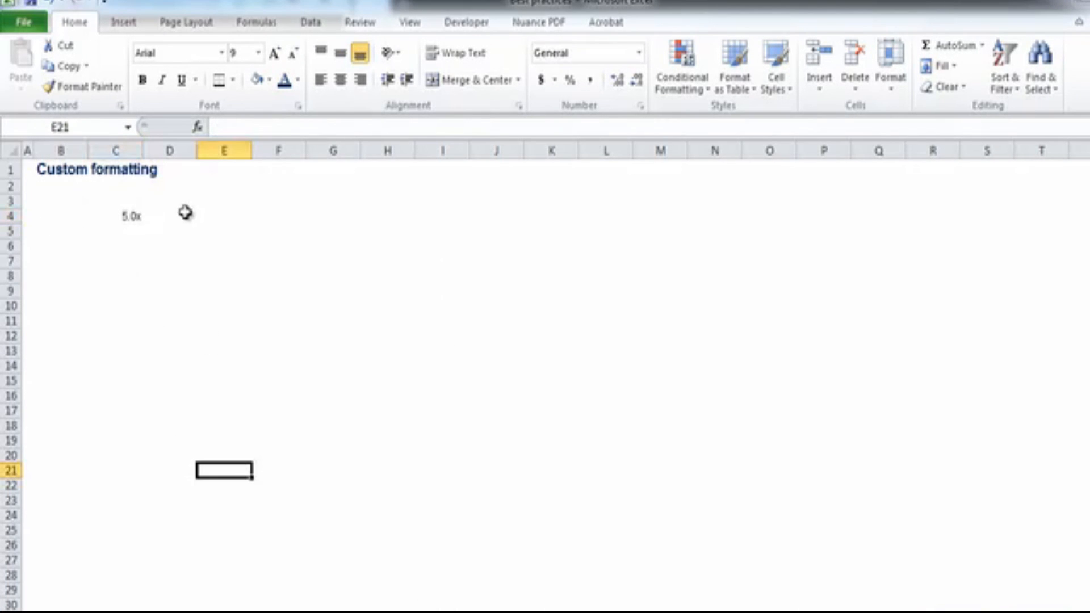
Enter 2 in cell D4 next to the formatted multiple
{"action": "left_click", "coordinate": [186, 213]}
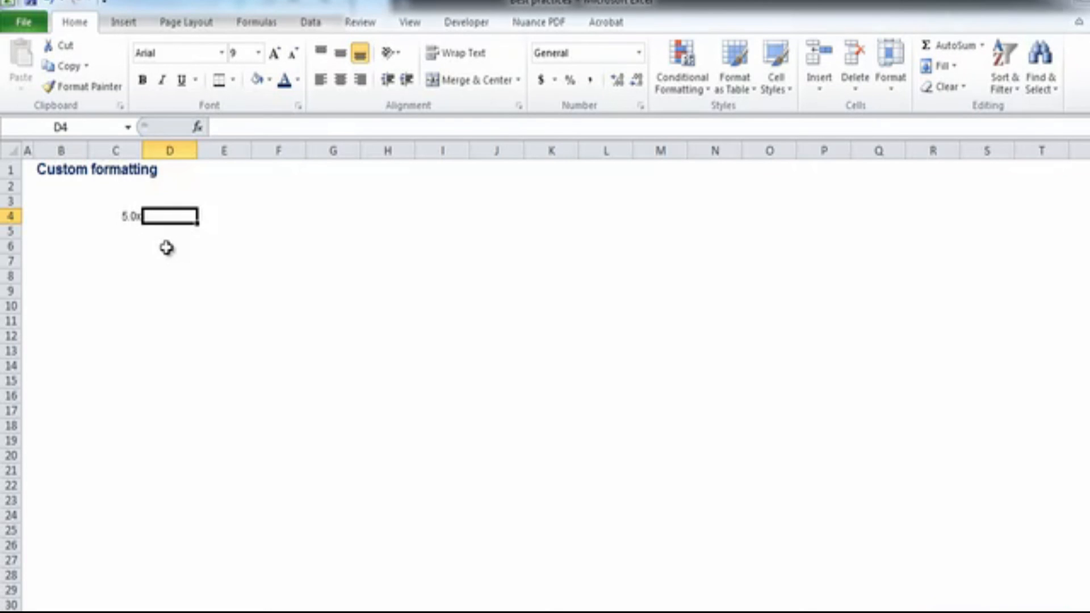
{"action": "type", "text": "2"}
Multiply the two cells with the formula =C4*D4 in E5 and move that formula to E4
{"action": "left_click", "coordinate": [250, 232]}
{"action": "type", "text": "="}
{"action": "key", "text": "Left"}
{"action": "key", "text": "Up"}
{"action": "key", "text": "Left"}
{"action": "type", "text": "*"}
{"action": "key", "text": "Up"}
{"action": "key", "text": "Left"}
{"action": "key", "text": "ctrl+Return"}
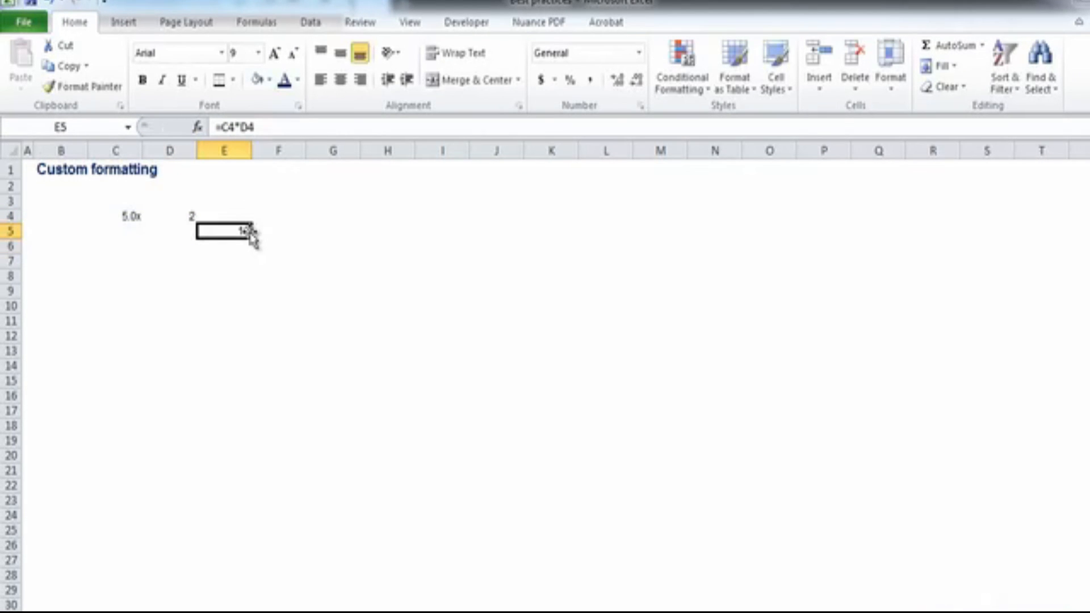
{"action": "left_click_drag", "start_coordinate": [251, 238], "coordinate": [248, 226]}
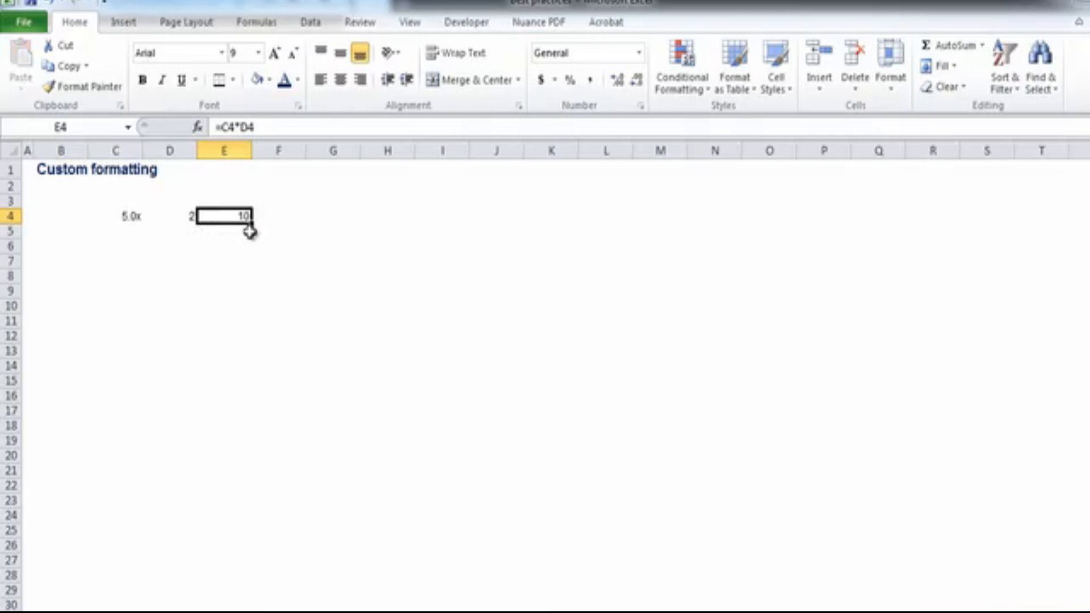
{"action": "key", "text": "Right"}
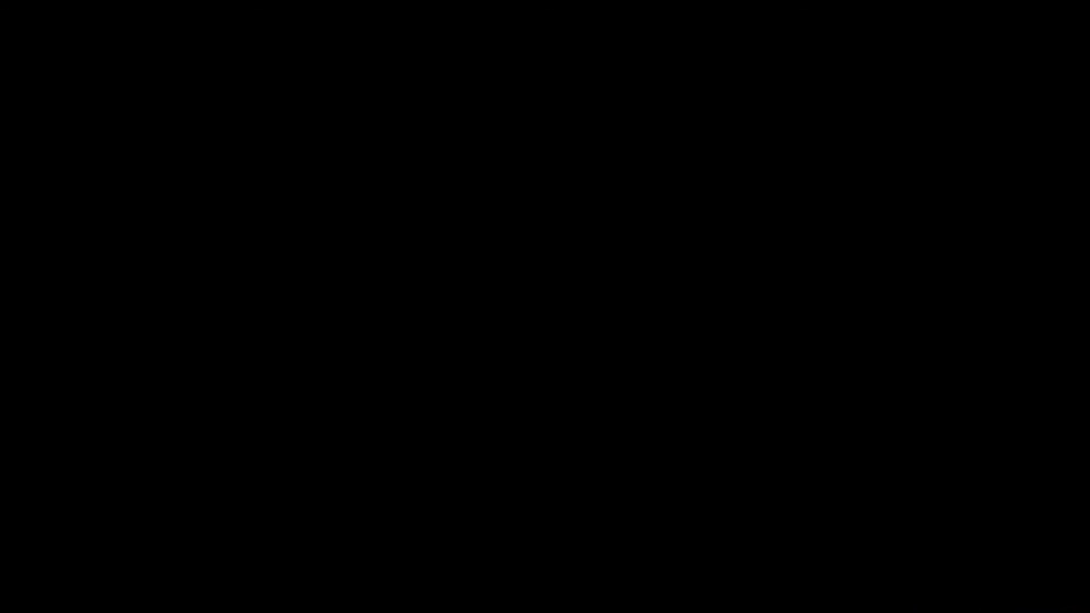